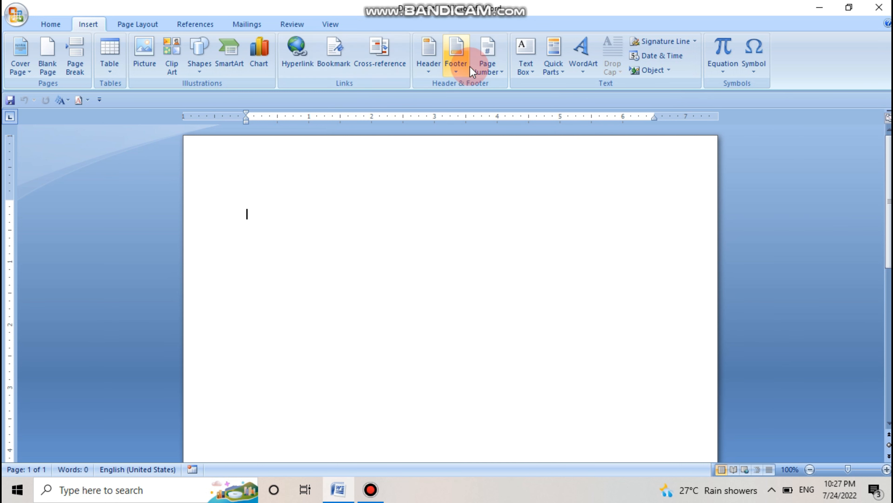
pyautogui.scroll(-10, 487, 190)
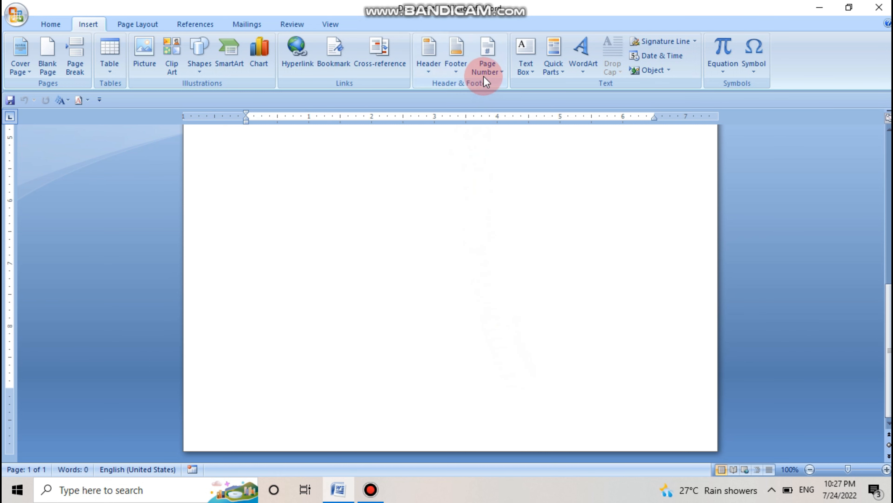
pyautogui.click(488, 70)
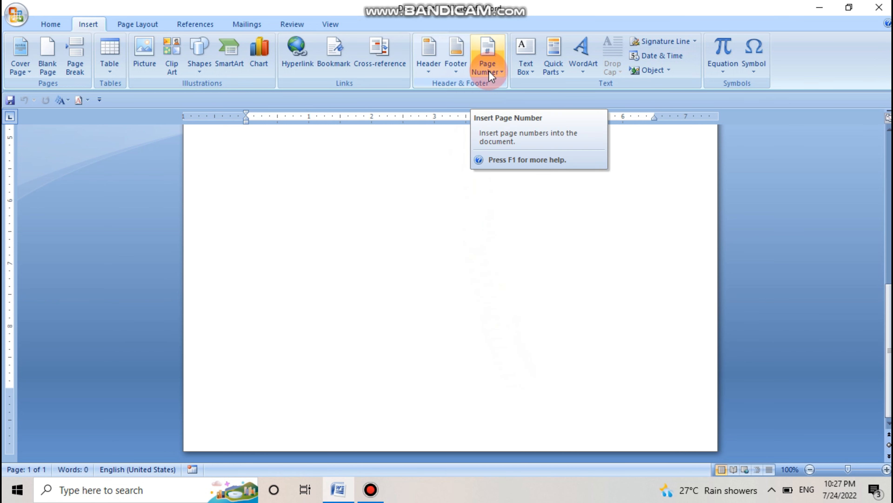
pyautogui.scroll(6, 509, 235)
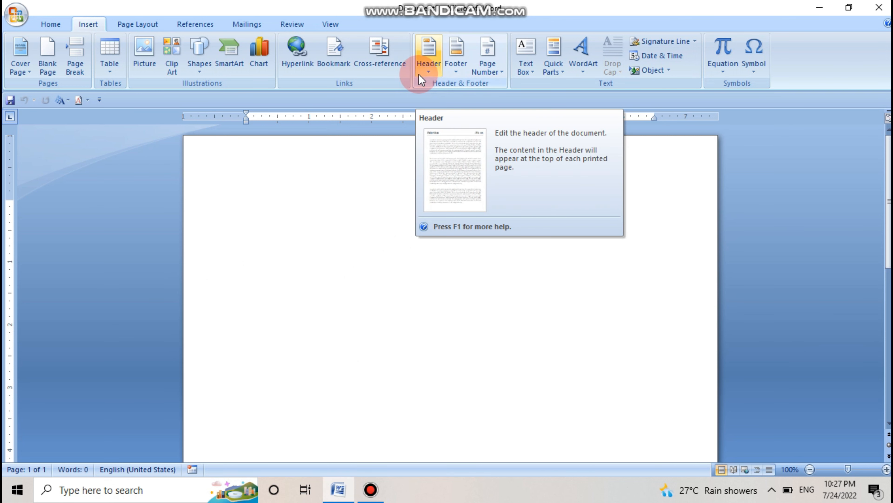
# Step: Insert the built-in Alphabet header with the document title "Ms word" and close header editing
pyautogui.click(429, 70)
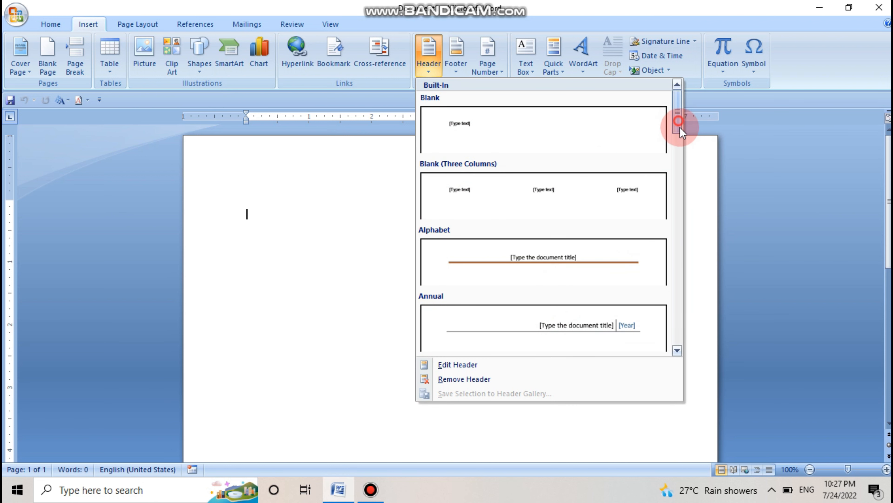
pyautogui.moveTo(678, 124)
pyautogui.mouseDown()
pyautogui.moveTo(678, 246)
pyautogui.moveTo(673, 116)
pyautogui.mouseUp()
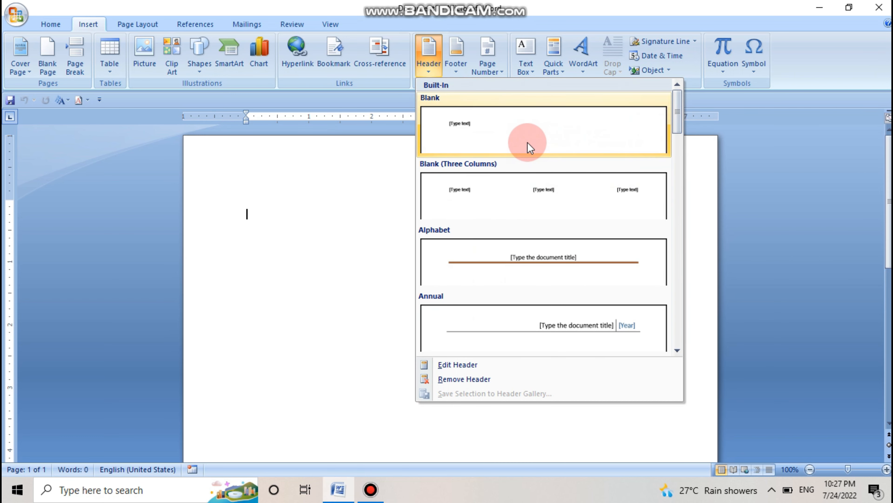
pyautogui.click(557, 271)
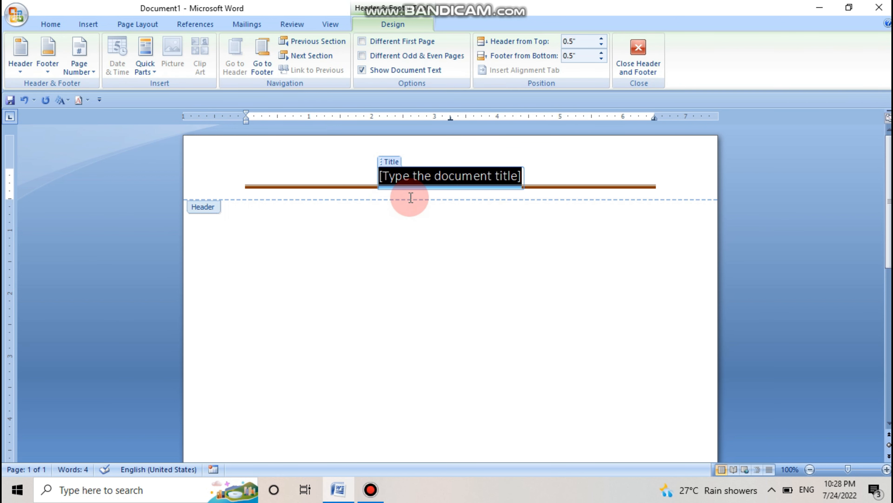
pyautogui.write('Ms wor')
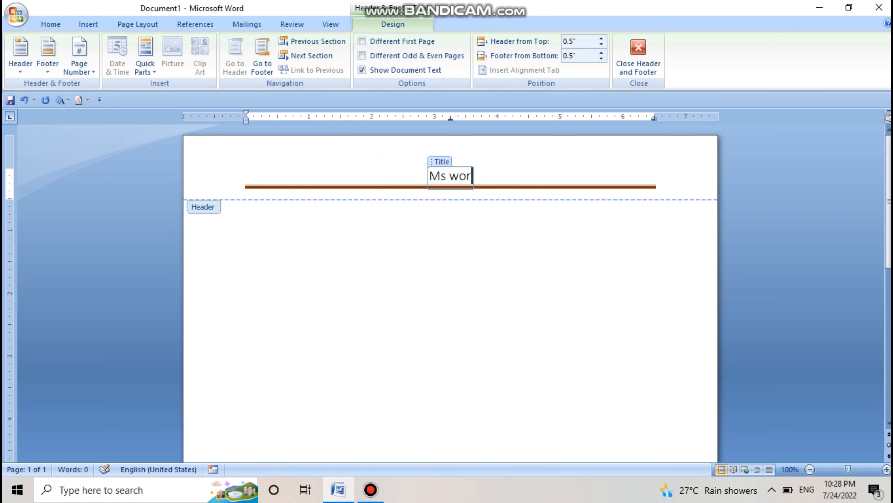
pyautogui.write('d')
pyautogui.scroll(-10, 455, 253)
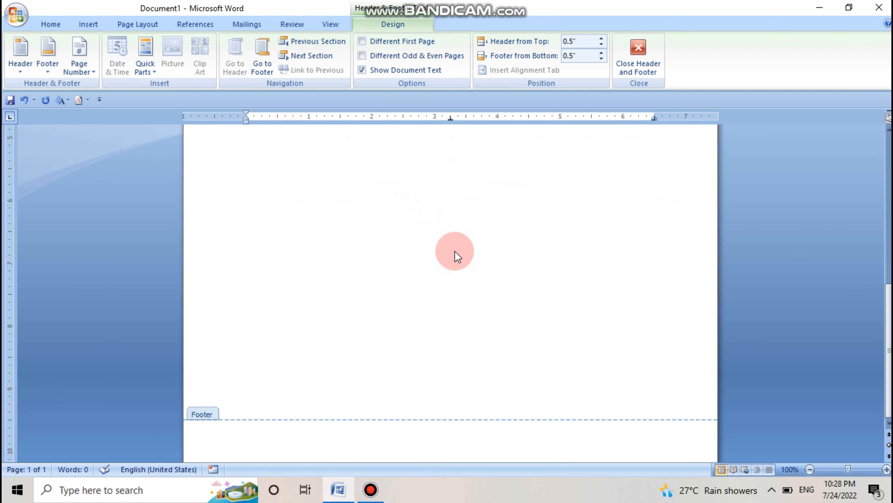
pyautogui.scroll(10, 455, 254)
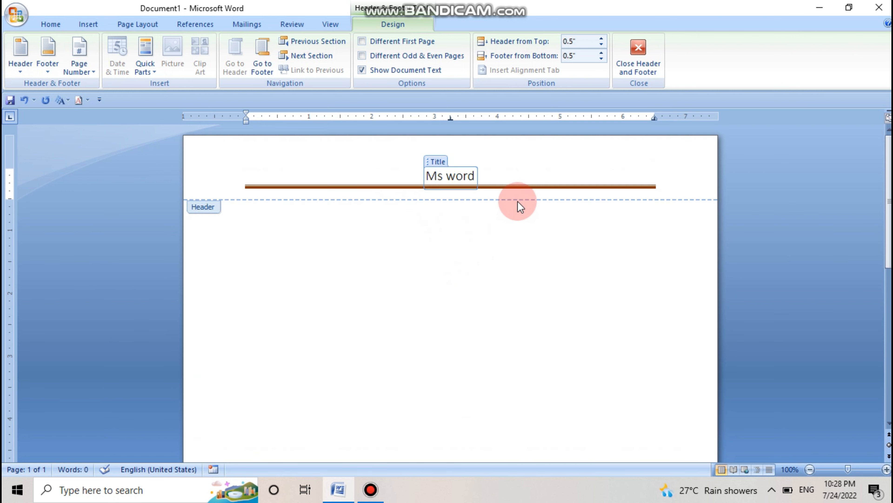
pyautogui.click(653, 59)
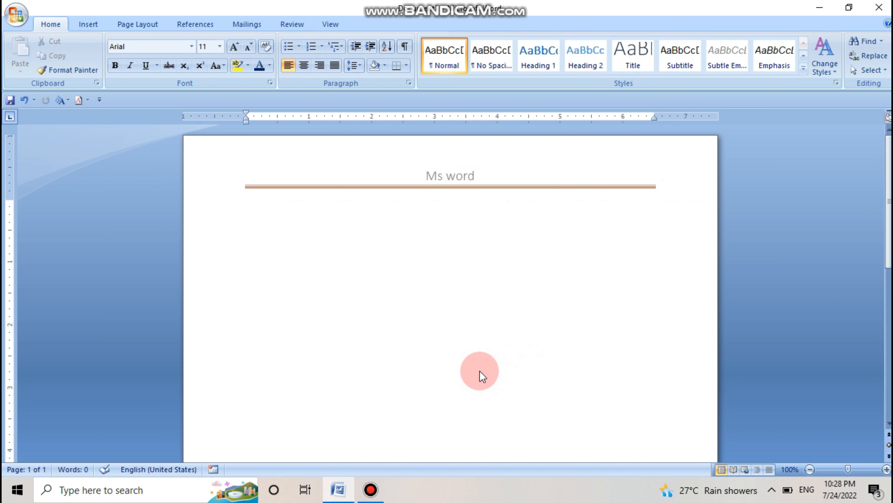
# Step: Add three page breaks to the blank document and check the header on the resulting pages
pyautogui.hotkey('ctrl', 'Return')
pyautogui.hotkey('ctrl', 'Return')
pyautogui.hotkey('ctrl', 'Return')
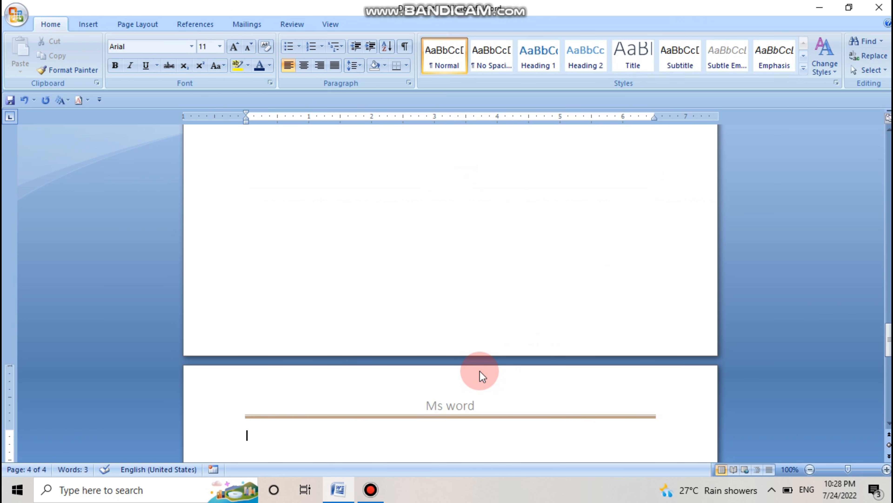
pyautogui.scroll(20, 501, 400)
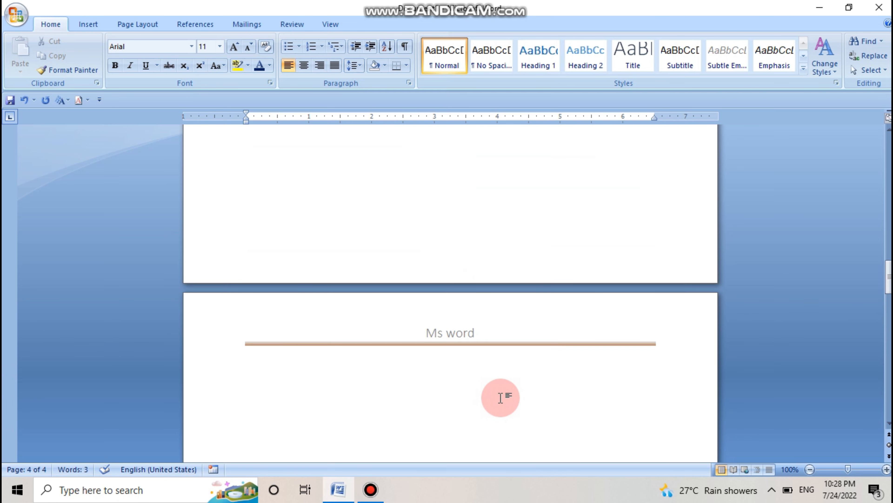
pyautogui.scroll(20, 500, 398)
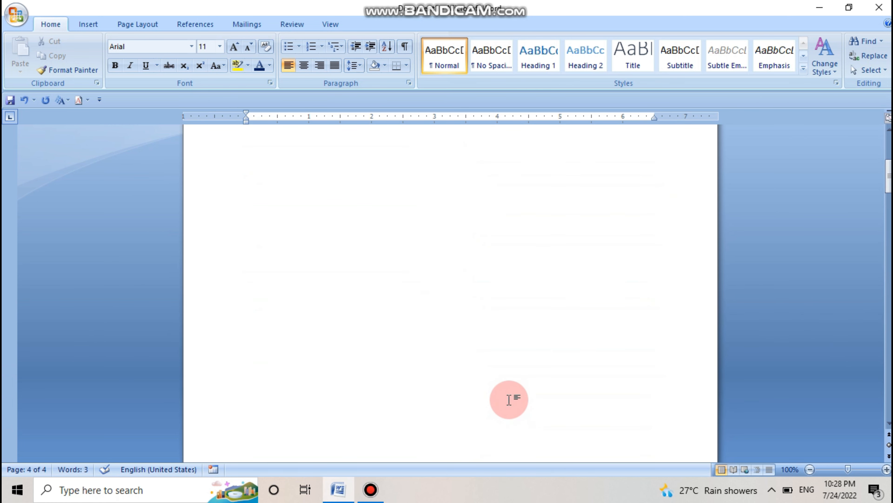
pyautogui.scroll(5, 509, 401)
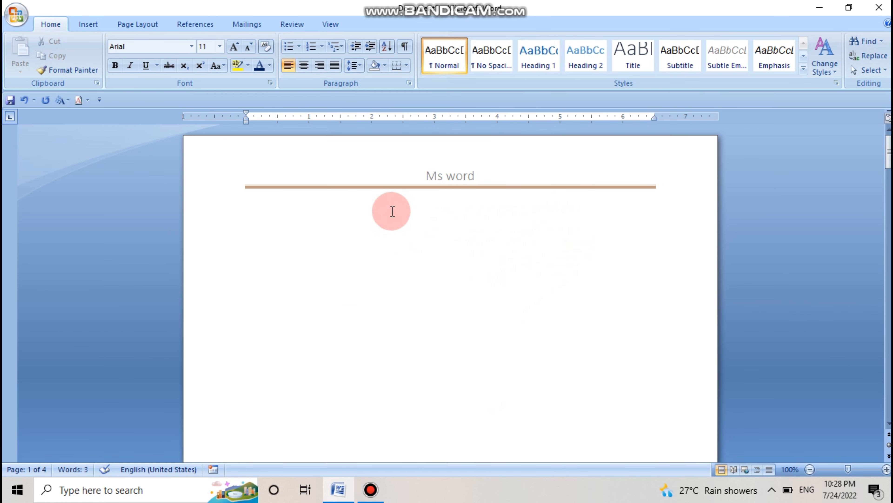
# Step: Replace the Alphabet header with the built-in Blank header and enter "Ms word" as its text
pyautogui.doubleClick(370, 156)
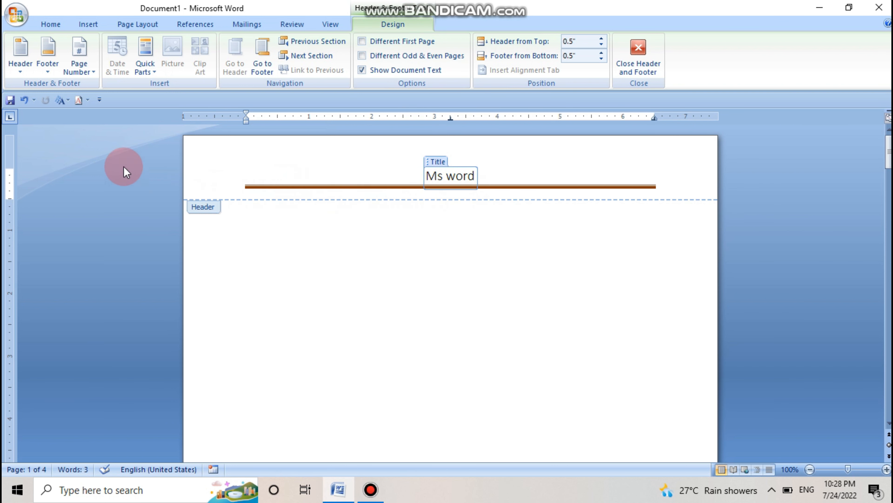
pyautogui.click(20, 72)
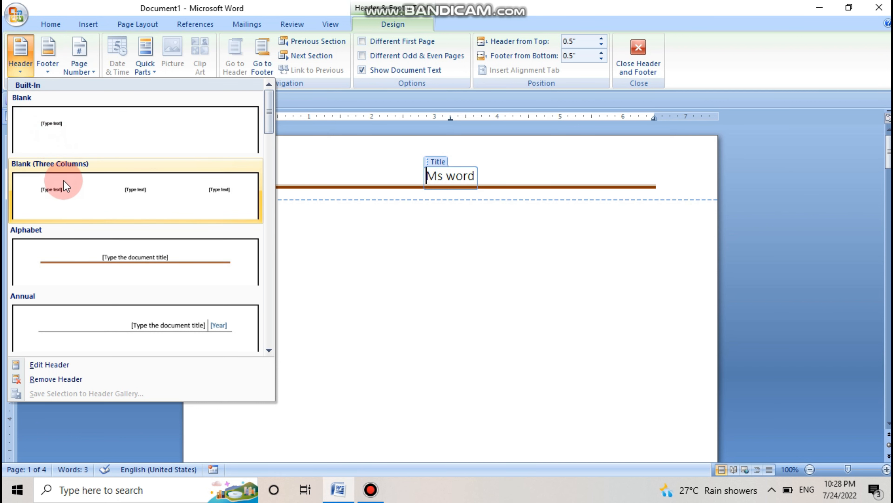
pyautogui.click(66, 142)
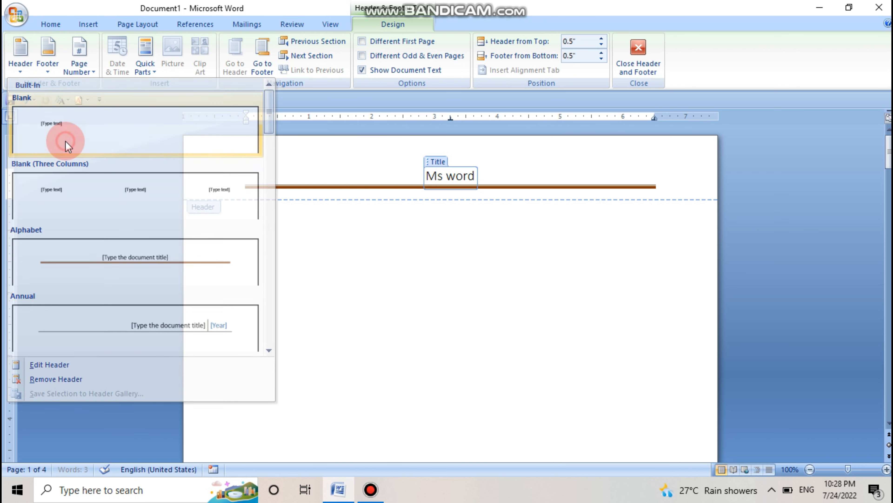
pyautogui.click(244, 173)
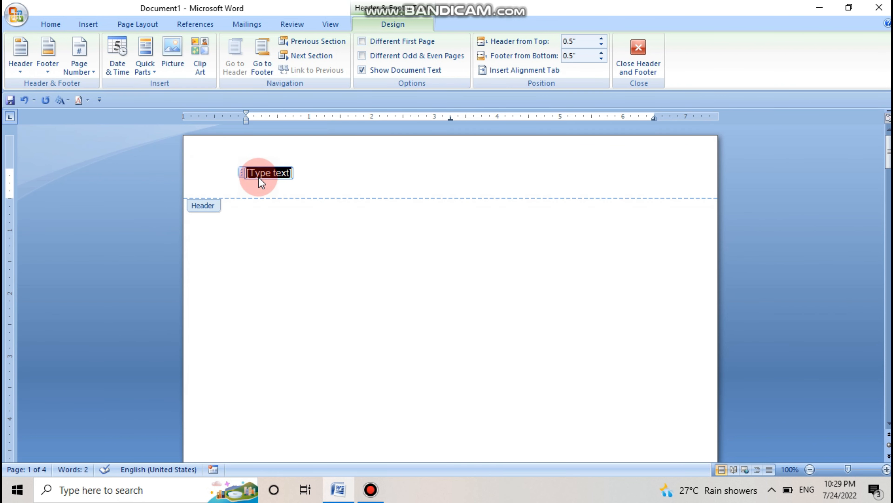
pyautogui.write('Ms word')
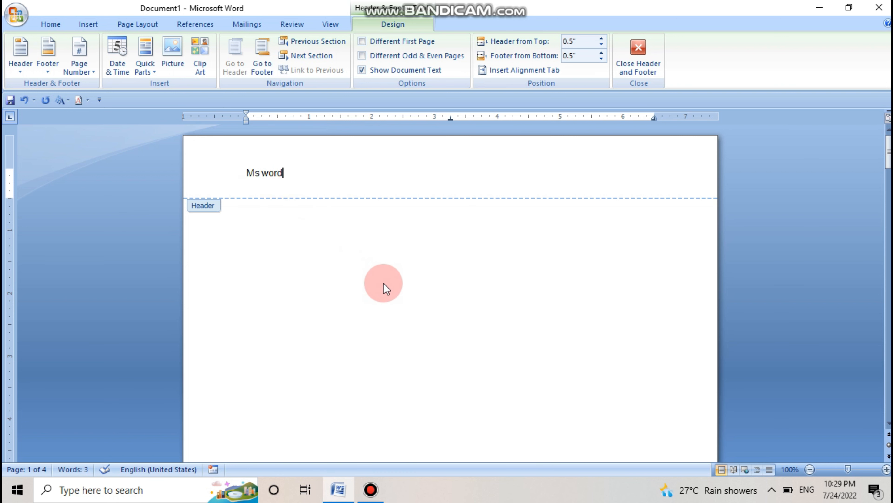
pyautogui.scroll(-15, 384, 278)
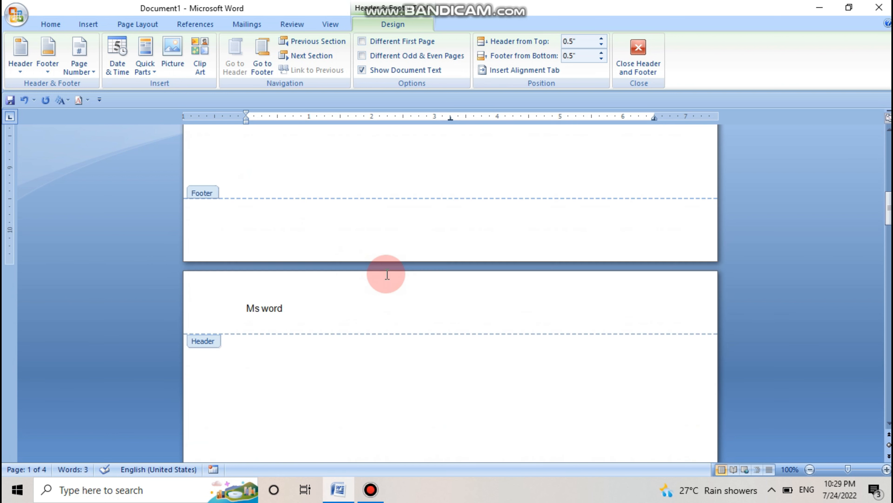
pyautogui.scroll(15, 386, 275)
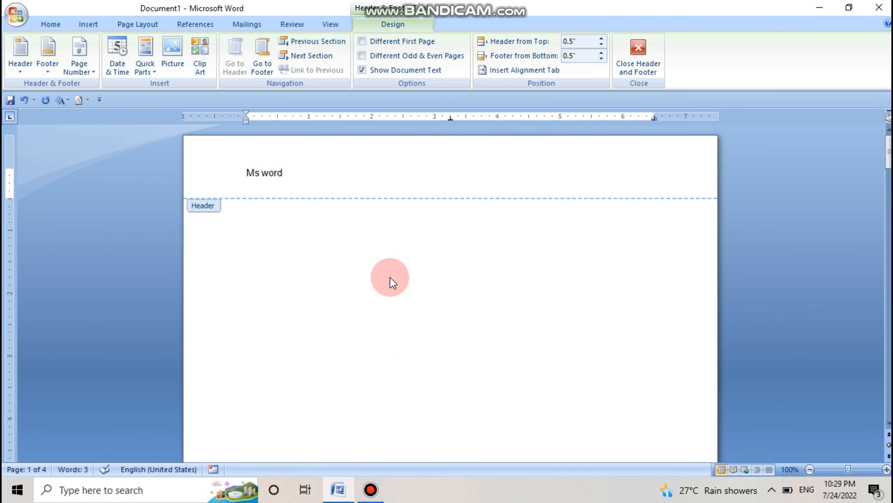
# Step: Remove the existing header and enter "ms word" as plain text in the emptied header area
pyautogui.click(21, 73)
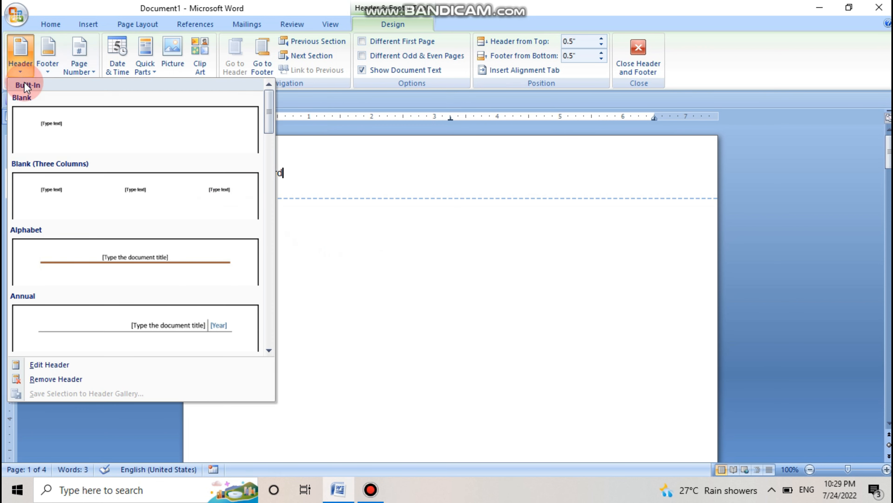
pyautogui.click(40, 378)
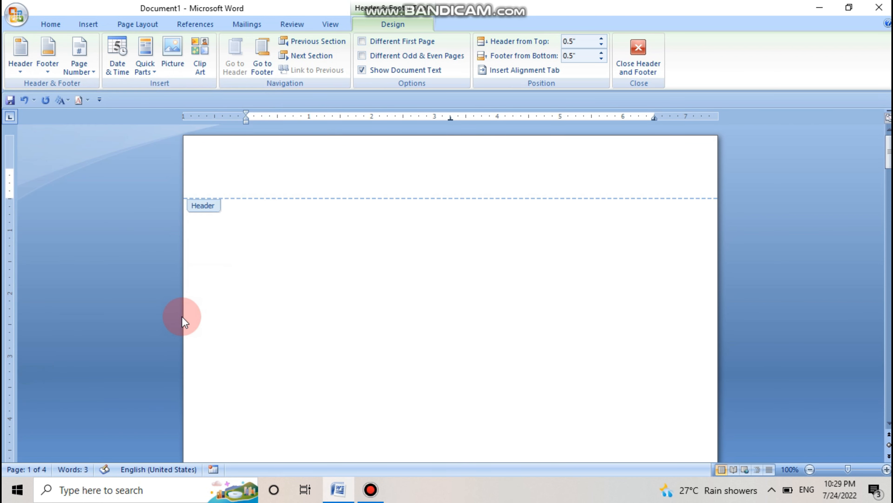
pyautogui.click(22, 70)
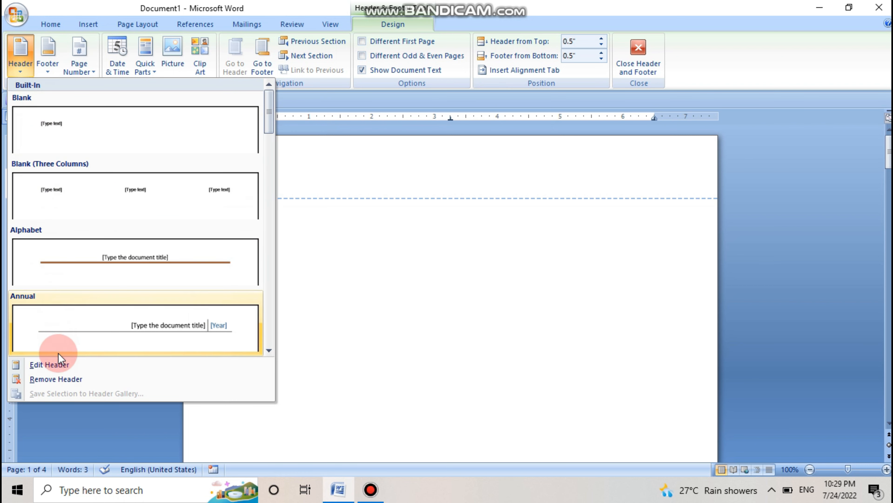
pyautogui.click(53, 364)
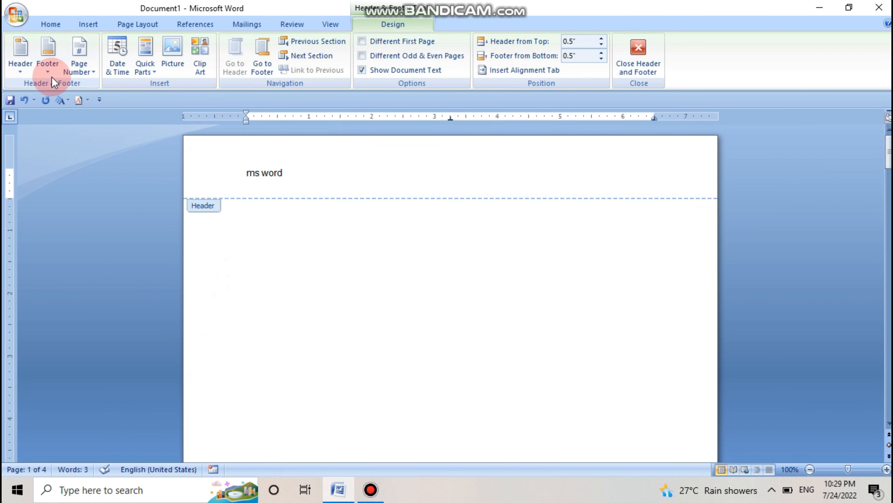
# Step: Insert the built-in Alphabet footer, replace its placeholder text with the person's name, and check it across the pages
pyautogui.click(47, 73)
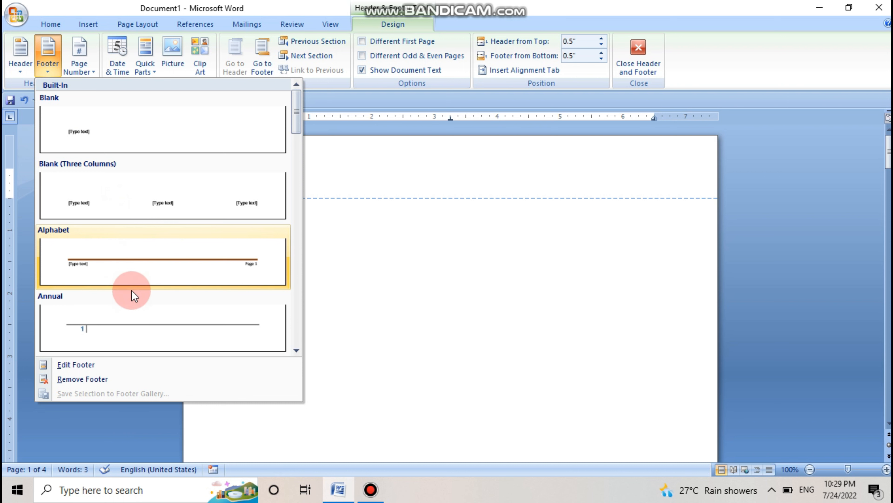
pyautogui.moveTo(297, 118)
pyautogui.mouseDown()
pyautogui.moveTo(312, 207)
pyautogui.moveTo(295, 118)
pyautogui.mouseUp()
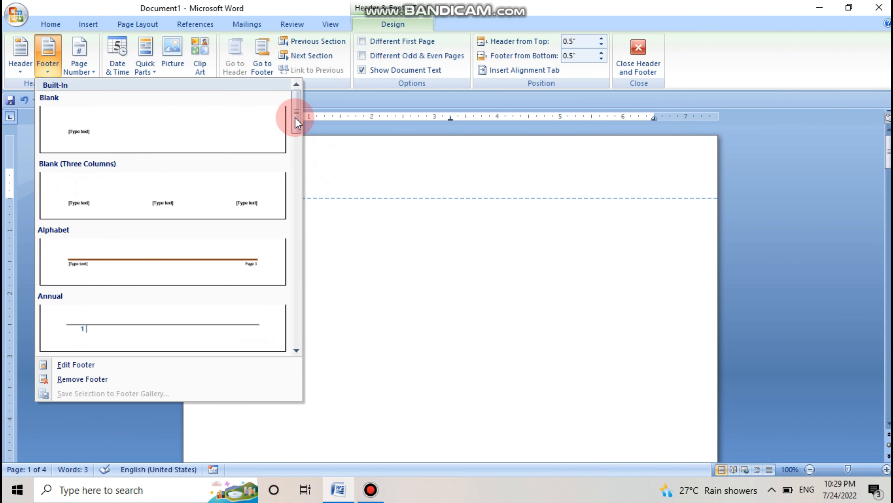
pyautogui.click(188, 268)
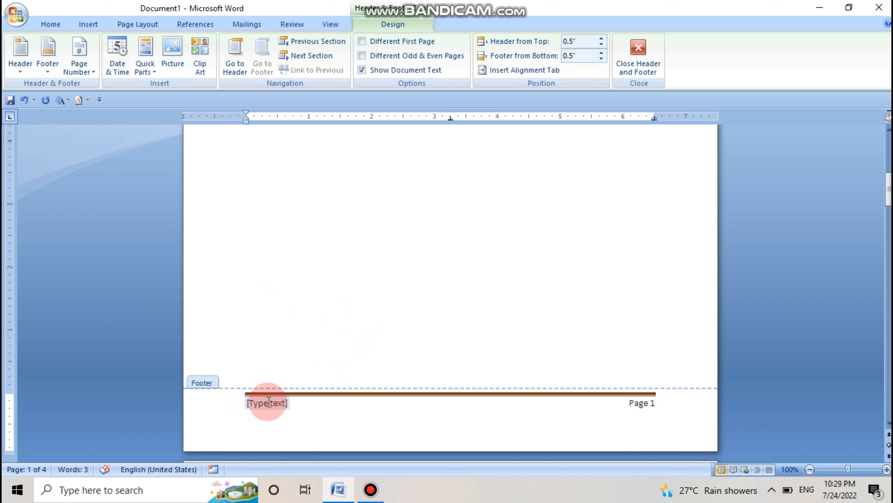
pyautogui.click(269, 402)
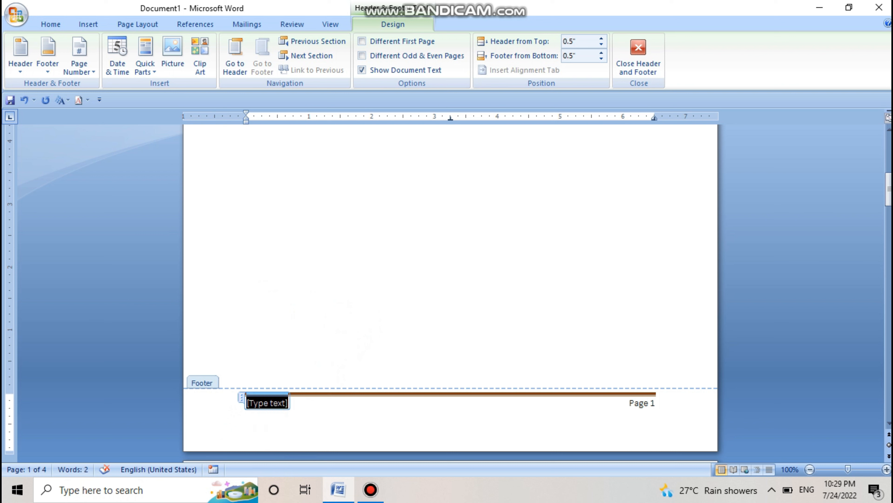
pyautogui.write('ram')
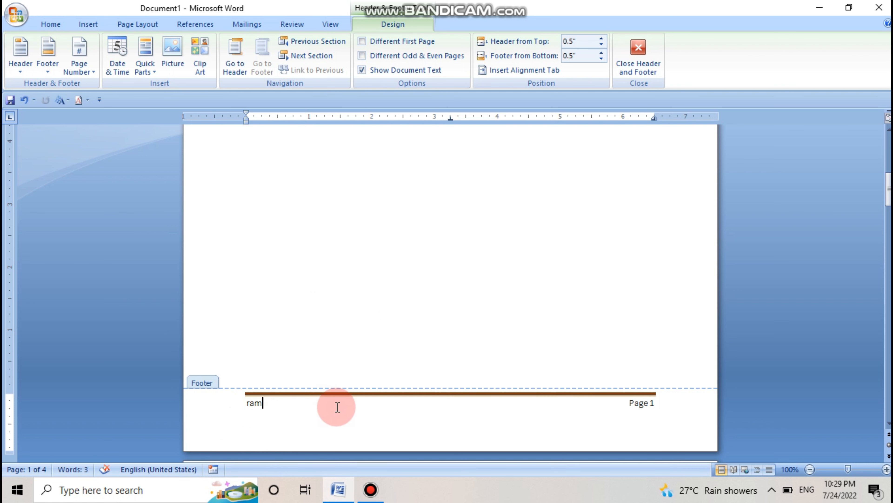
pyautogui.scroll(-10, 618, 392)
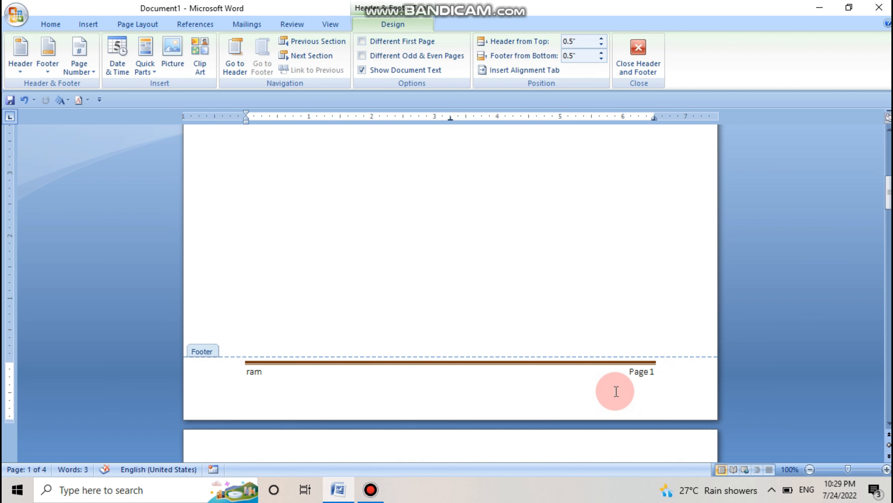
pyautogui.scroll(-15, 620, 393)
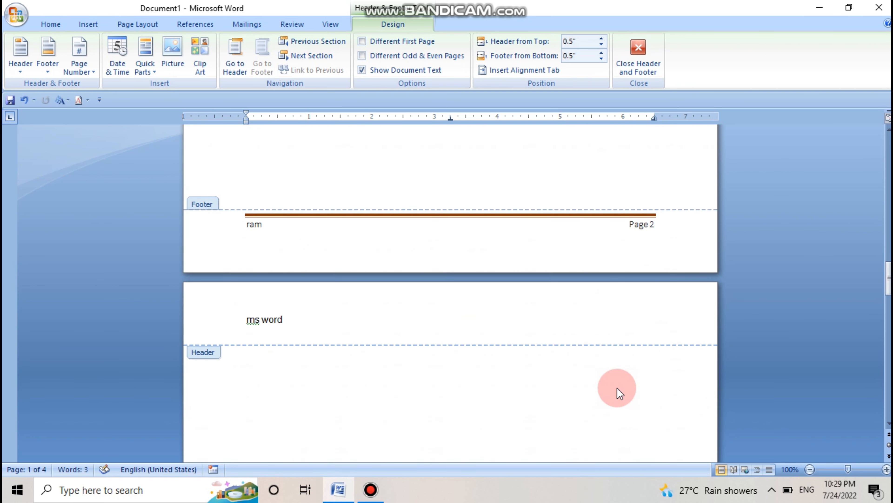
pyautogui.scroll(-15, 620, 393)
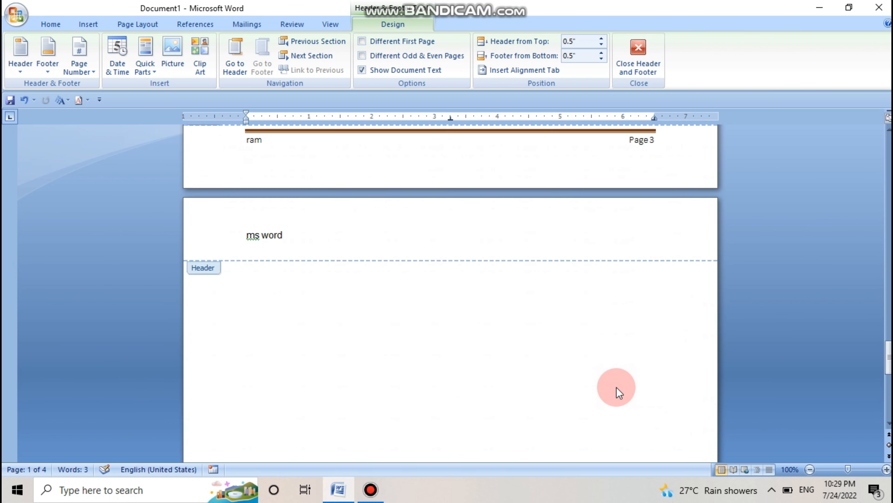
pyautogui.scroll(15, 616, 386)
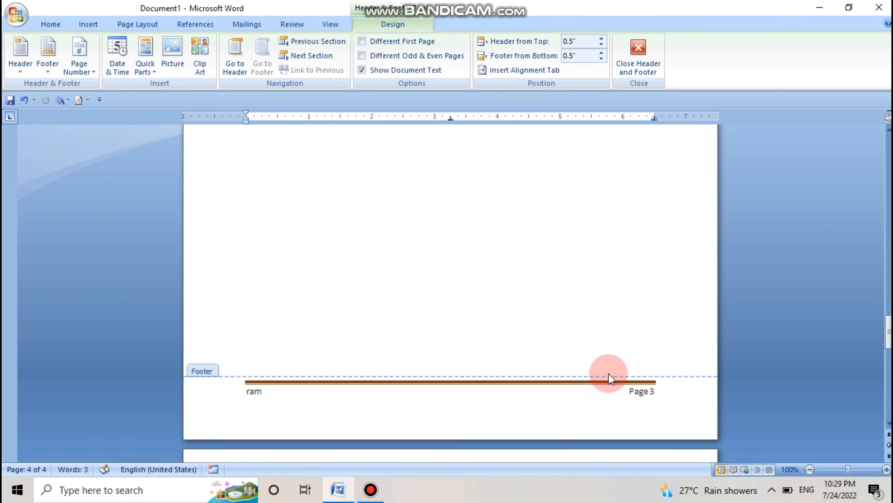
pyautogui.scroll(15, 610, 374)
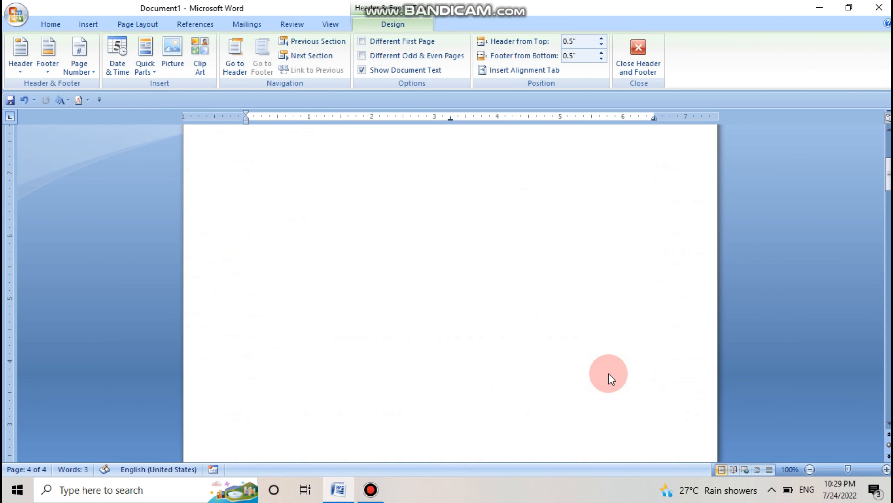
# Step: Remove both the header and the footer from the document and check the emptied areas across the pages
pyautogui.click(17, 74)
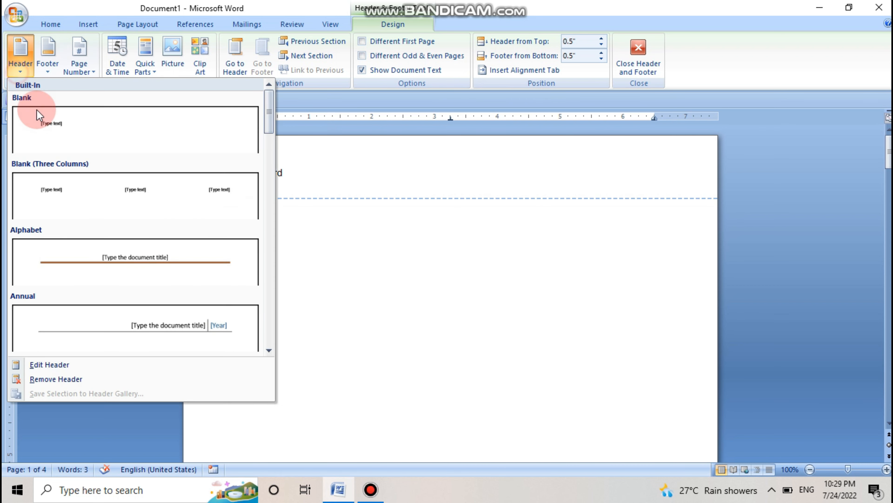
pyautogui.click(55, 379)
pyautogui.click(43, 75)
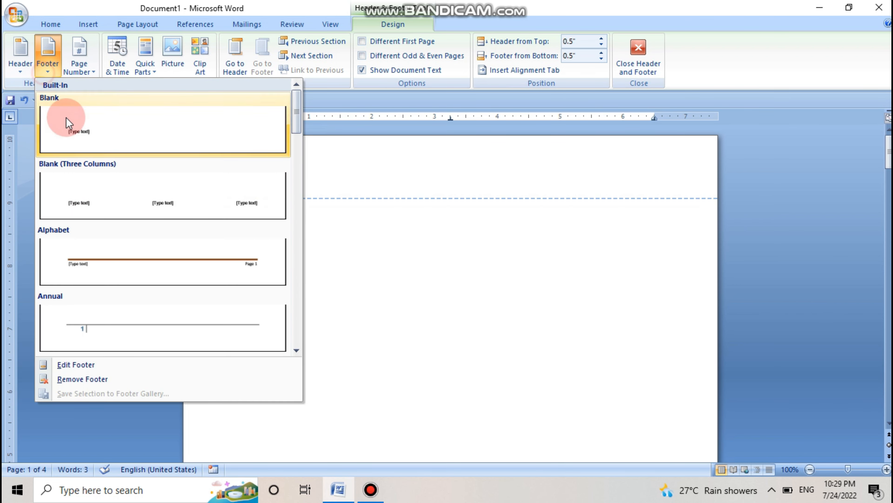
pyautogui.click(84, 378)
pyautogui.scroll(-20, 225, 334)
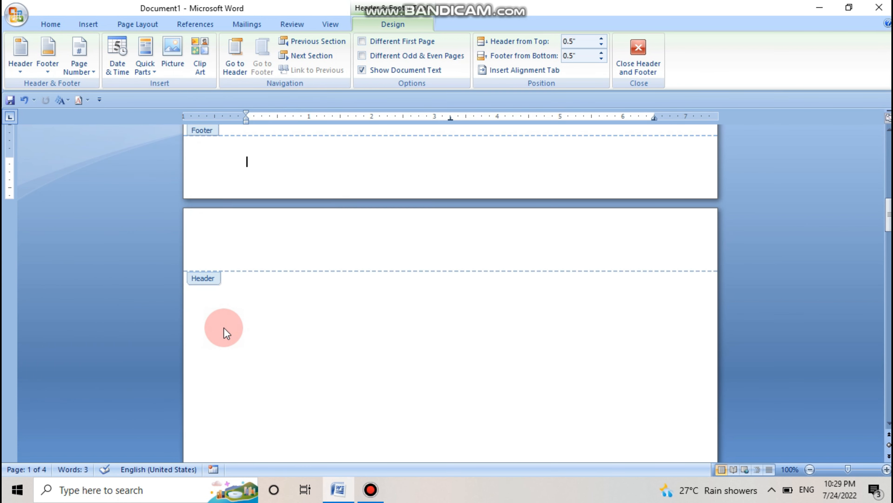
pyautogui.scroll(-5, 229, 333)
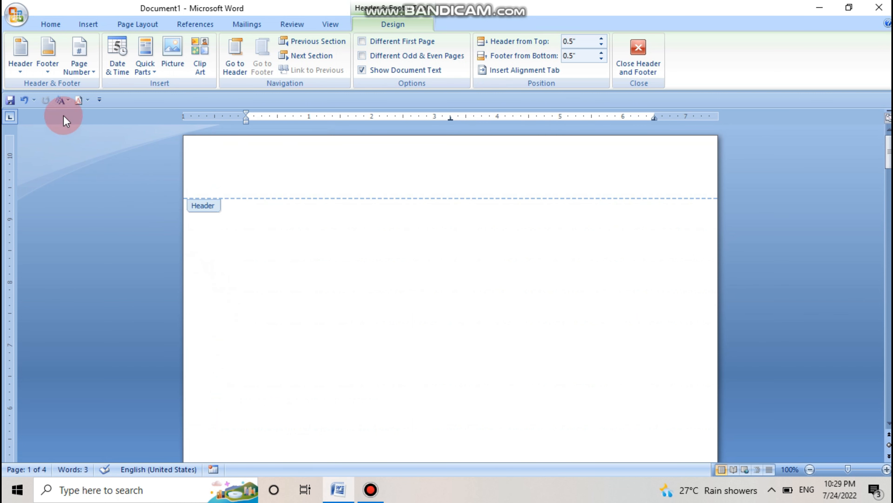
# Step: Insert the built-in Blank header and replace its placeholder with "Ms word"
pyautogui.click(27, 75)
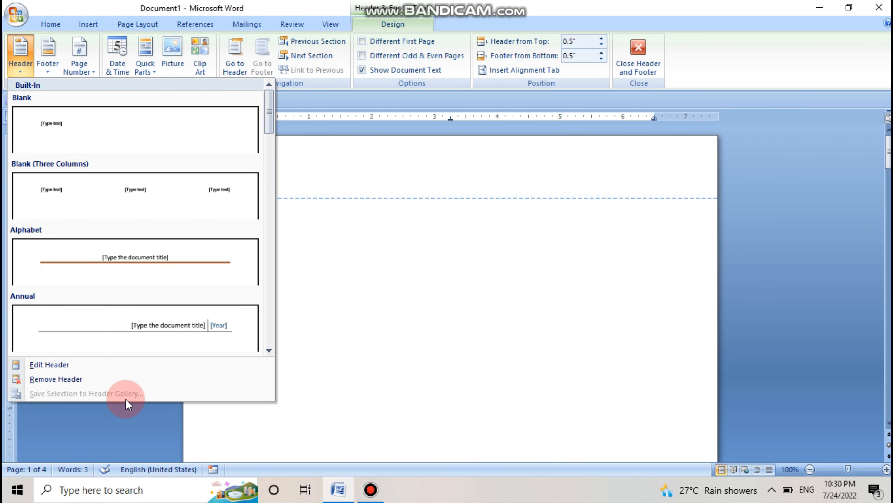
pyautogui.click(312, 278)
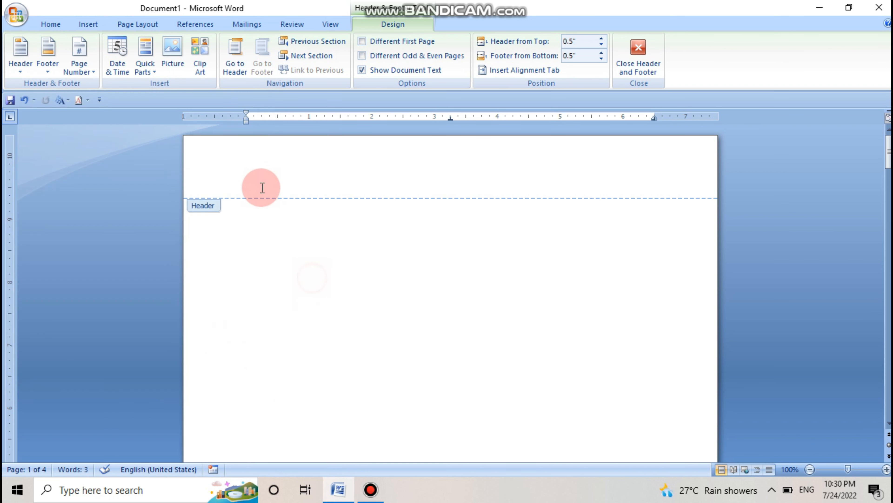
pyautogui.click(252, 178)
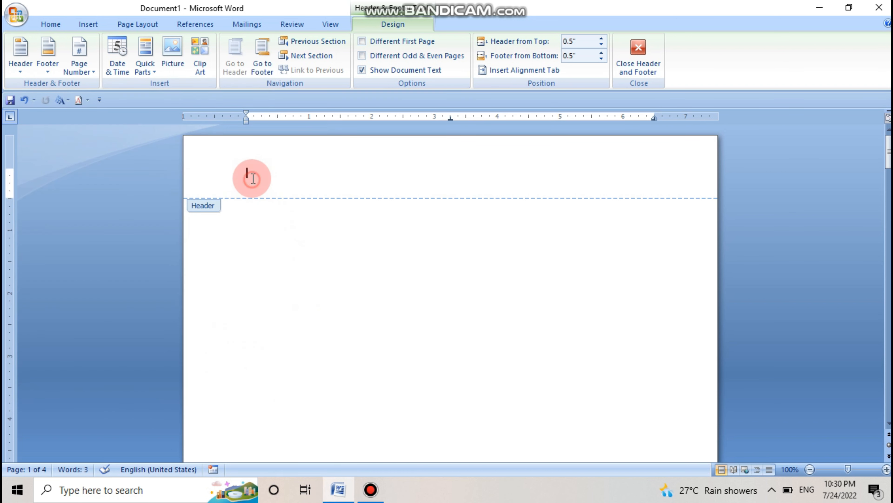
pyautogui.click(18, 73)
pyautogui.click(65, 124)
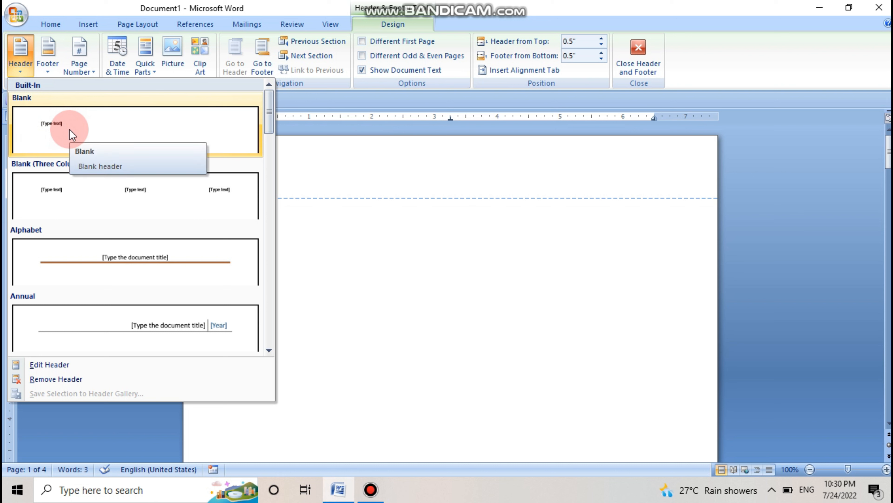
pyautogui.click(70, 131)
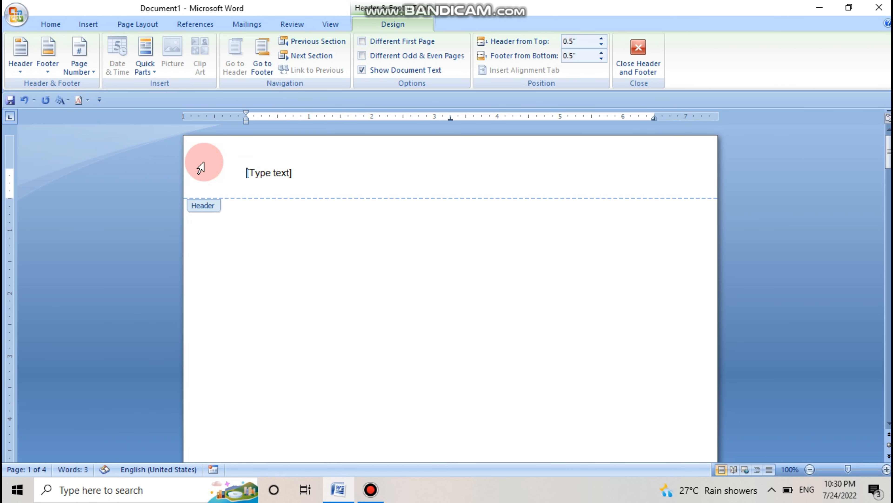
pyautogui.click(265, 170)
pyautogui.write('Ms word')
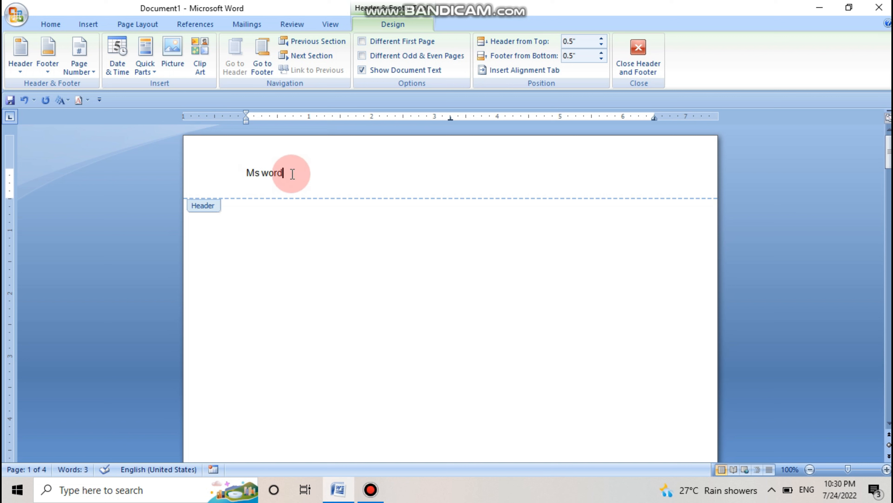
# Step: Save the "Ms word" header text to the header gallery as a General building block named "Ms word"
pyautogui.moveTo(288, 172); pyautogui.dragTo(250, 172)
pyautogui.click(18, 52)
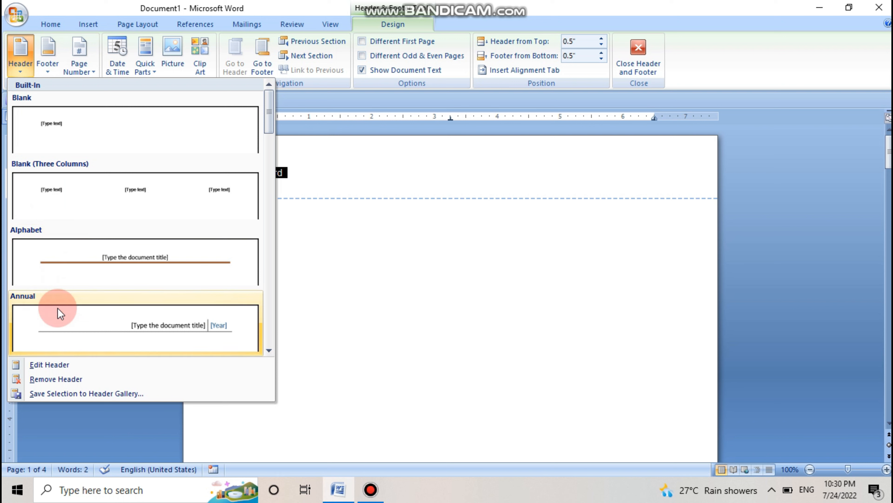
pyautogui.click(66, 396)
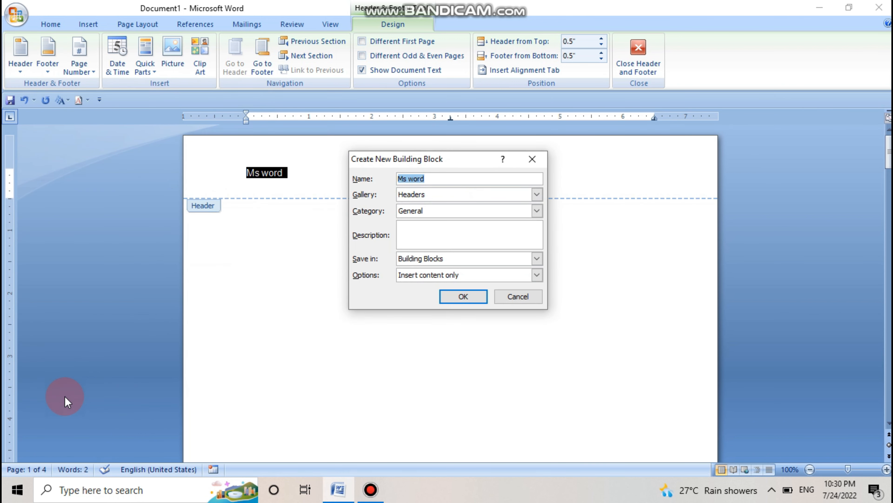
pyautogui.click(453, 296)
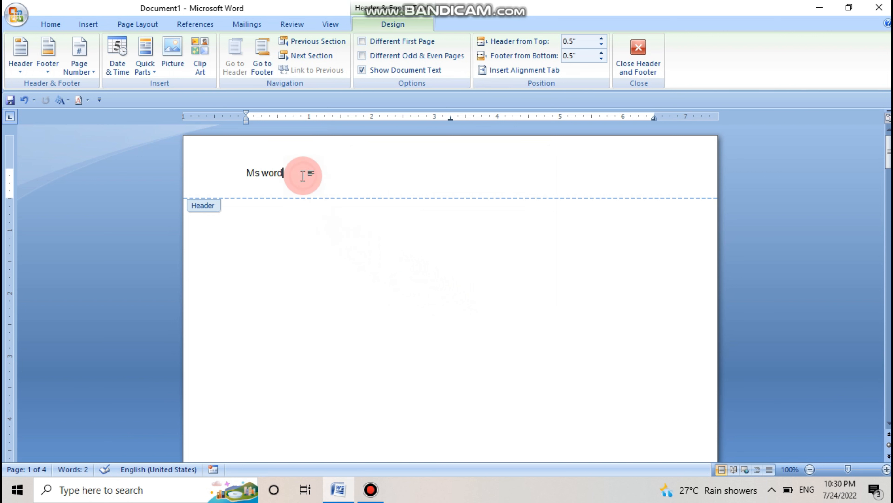
# Step: Remove the current header and insert the saved "Ms word" header from the General category of the header gallery
pyautogui.click(22, 66)
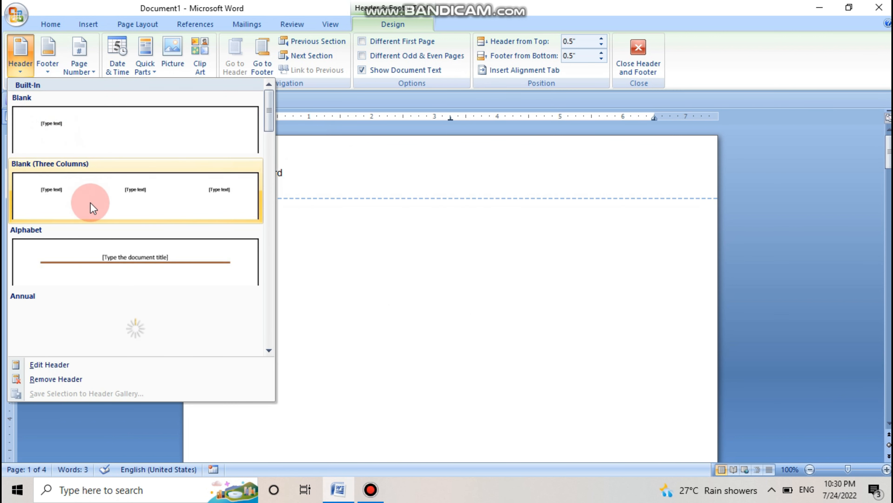
pyautogui.click(56, 379)
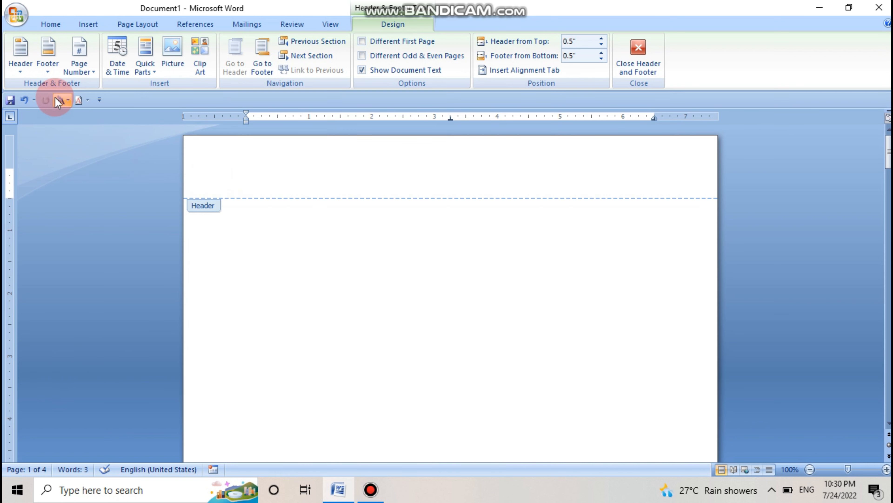
pyautogui.click(19, 73)
pyautogui.scroll(-5, 145, 174)
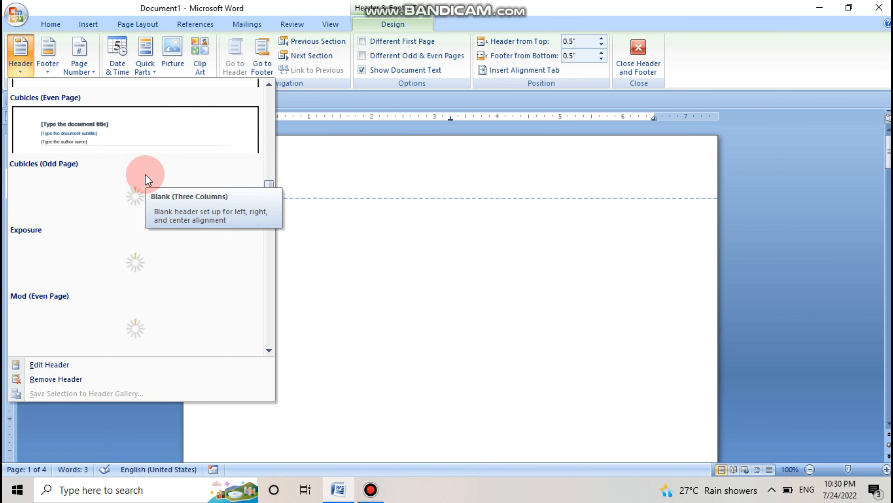
pyautogui.scroll(-7, 145, 174)
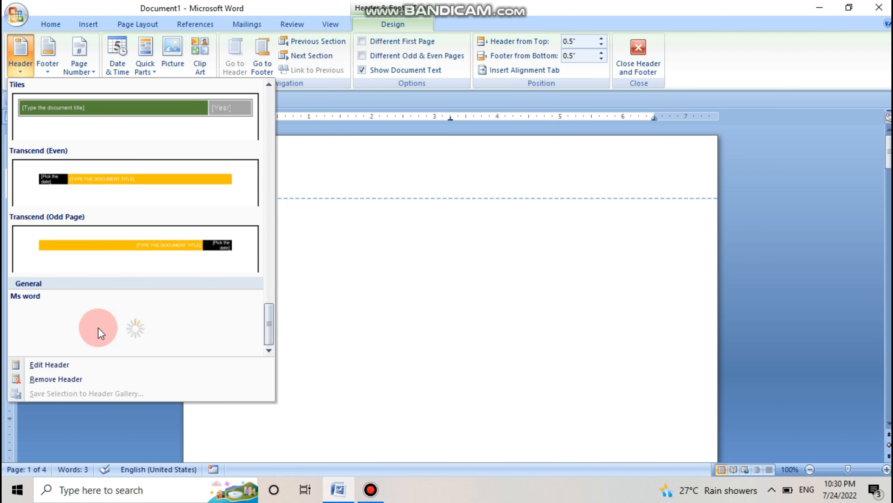
pyautogui.click(75, 339)
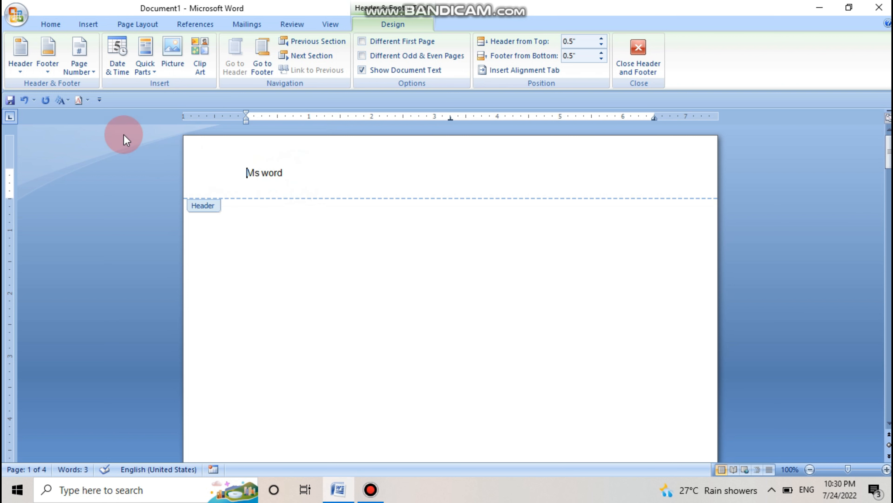
# Step: Look over the footer gallery options and remove the "Ms word" header from the document
pyautogui.click(37, 68)
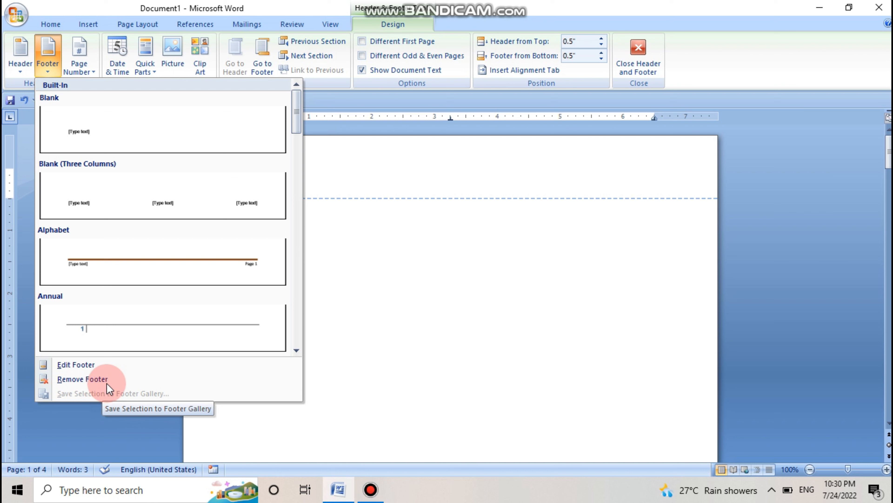
pyautogui.click(408, 271)
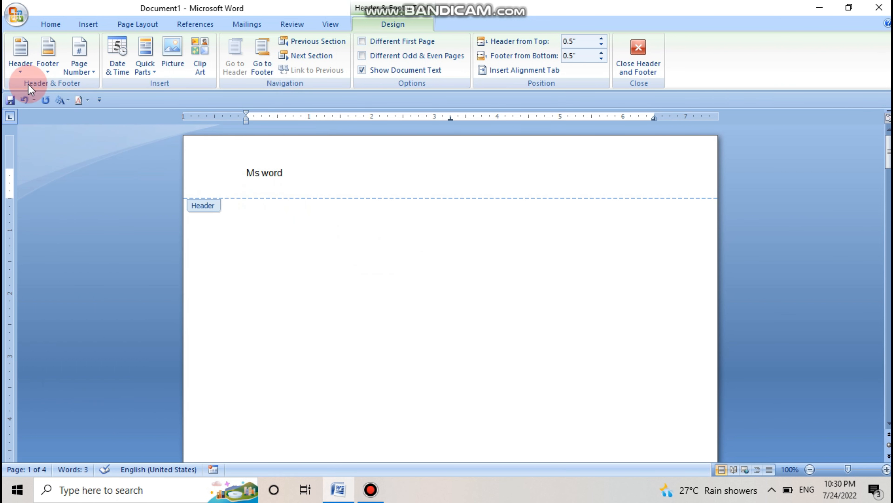
pyautogui.click(20, 56)
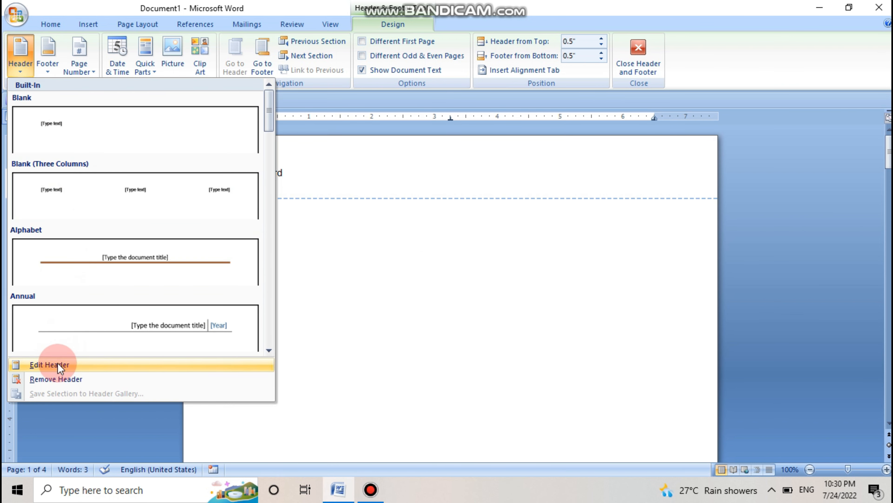
pyautogui.click(57, 378)
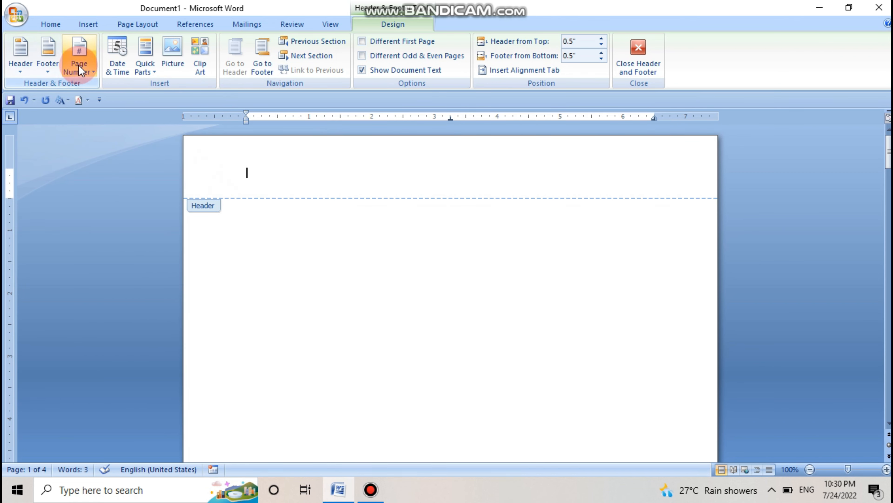
# Step: Insert Plain Number 1 page numbers at the top of the page and check them across the pages
pyautogui.click(87, 70)
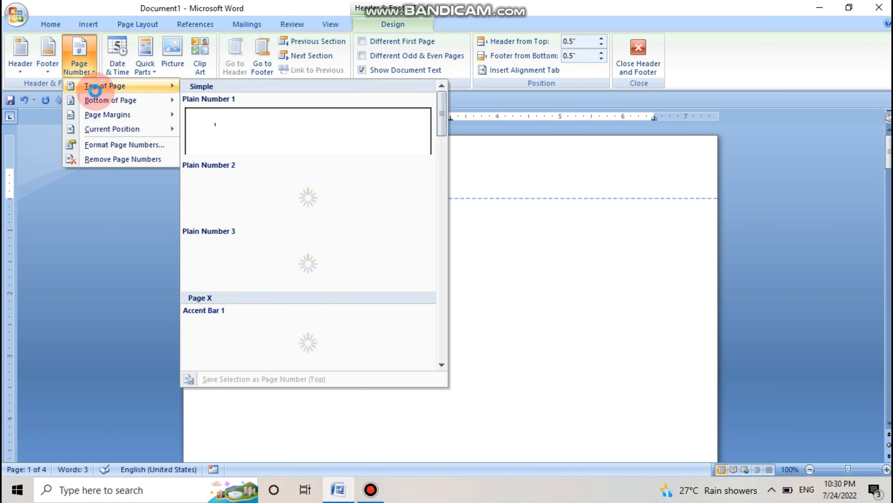
pyautogui.moveTo(104, 132)
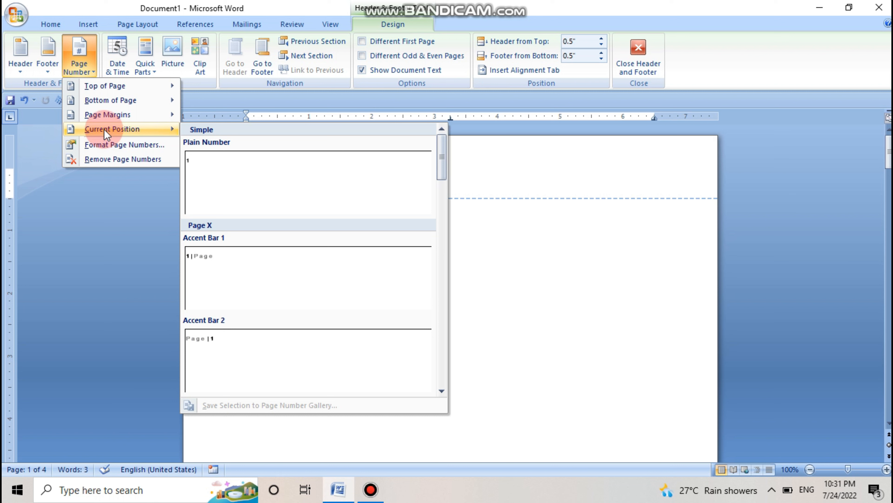
pyautogui.moveTo(101, 91)
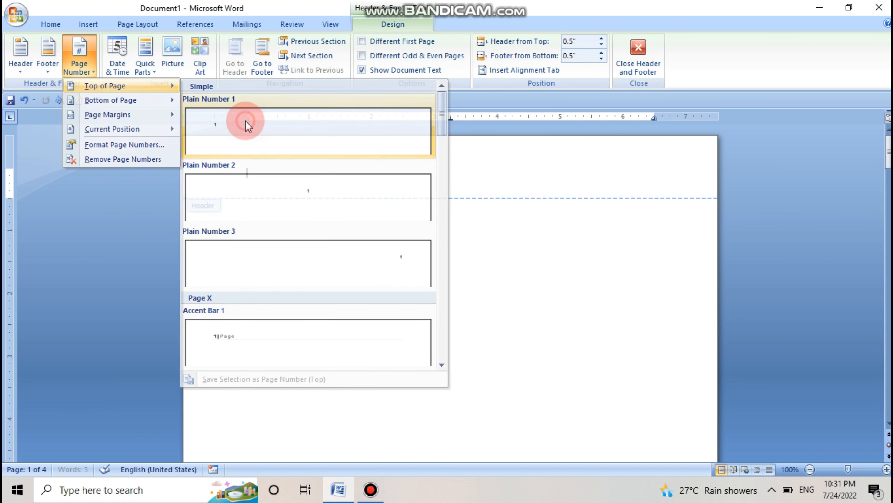
pyautogui.click(245, 121)
pyautogui.scroll(-20, 263, 185)
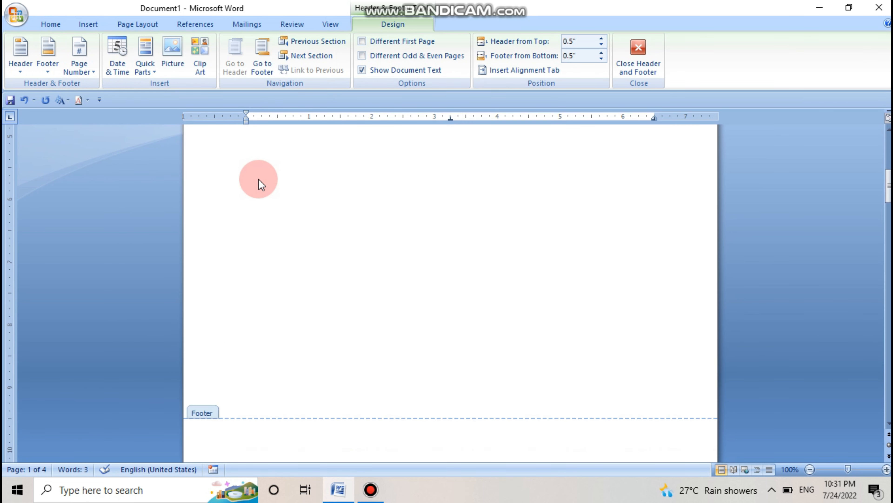
pyautogui.scroll(-10, 258, 179)
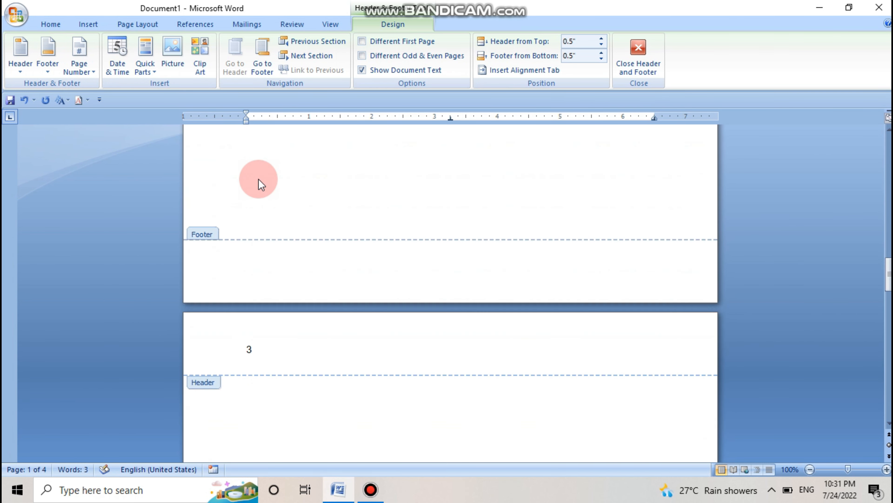
# Step: Remove the page numbers from the headers and check the pages
pyautogui.click(88, 72)
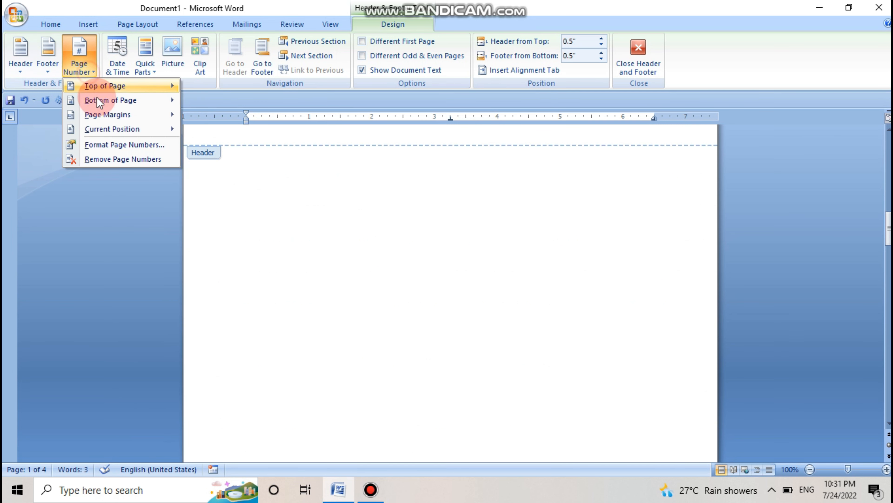
pyautogui.click(106, 158)
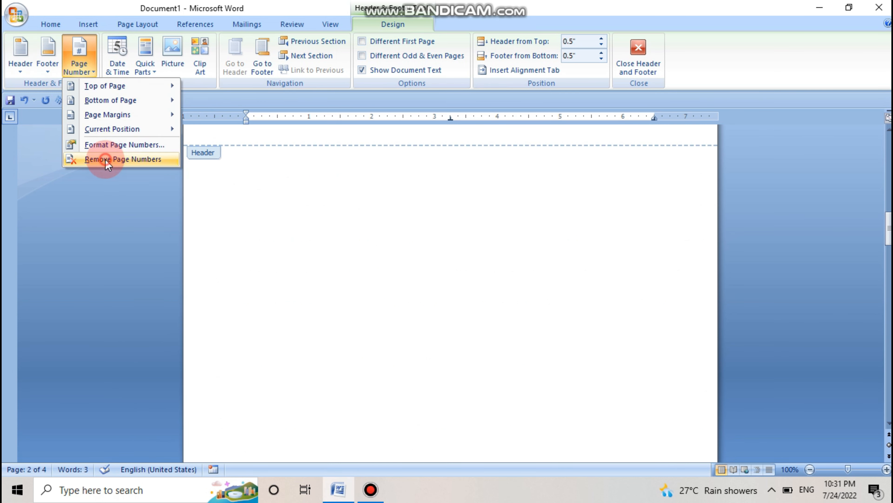
pyautogui.scroll(-9, 288, 242)
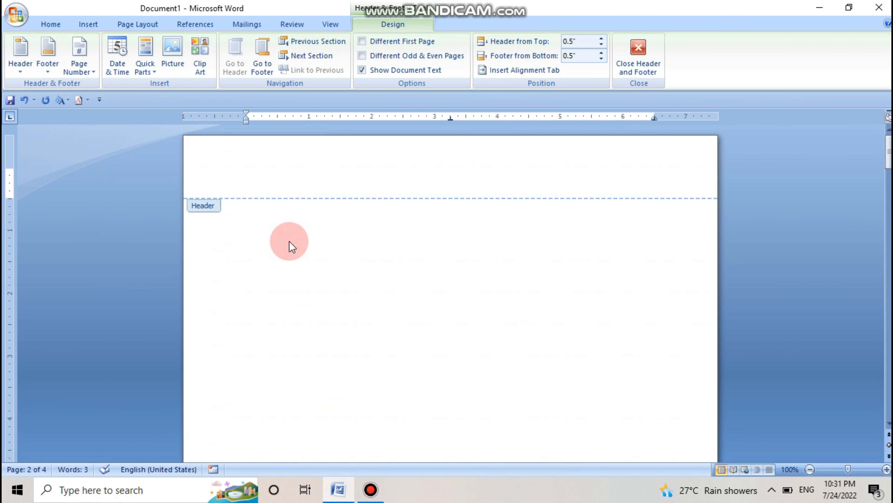
# Step: Insert Plain Number 2 page numbers at the bottom of the page and check them on the following pages
pyautogui.click(91, 74)
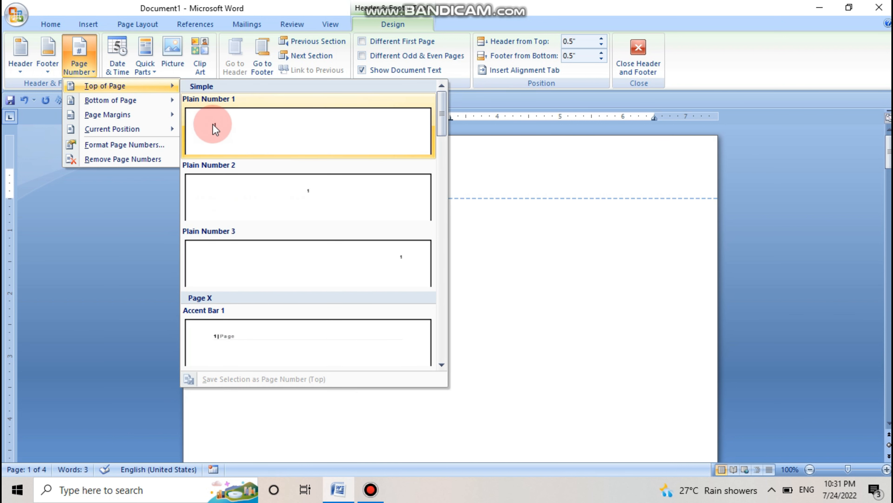
pyautogui.moveTo(137, 101)
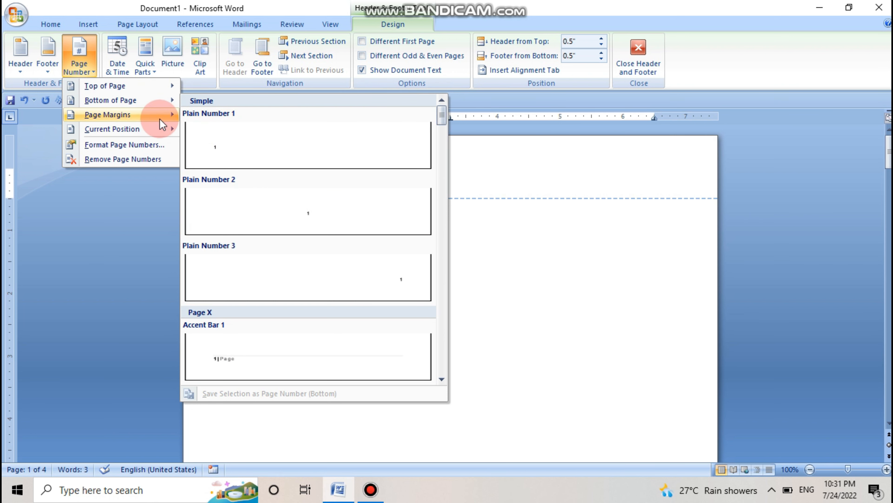
pyautogui.click(267, 198)
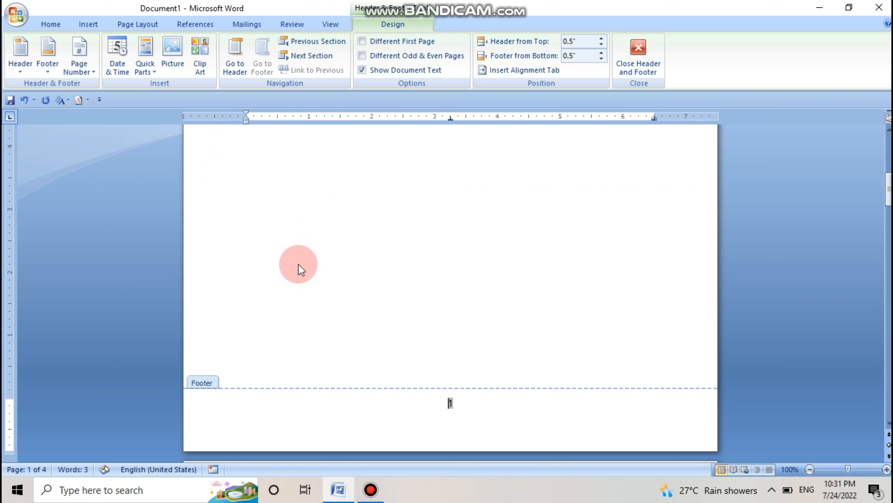
pyautogui.scroll(-10, 295, 261)
pyautogui.scroll(-12, 295, 260)
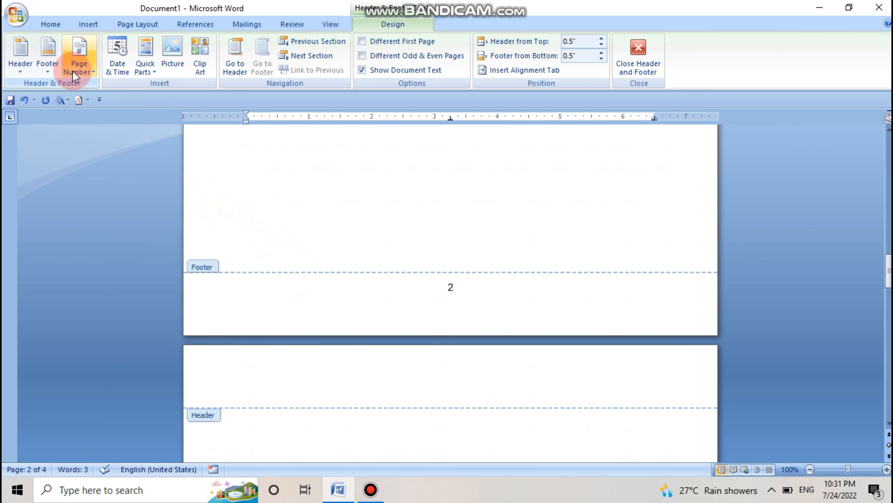
# Step: Remove the page numbers from the footers and look back over the pages
pyautogui.click(87, 73)
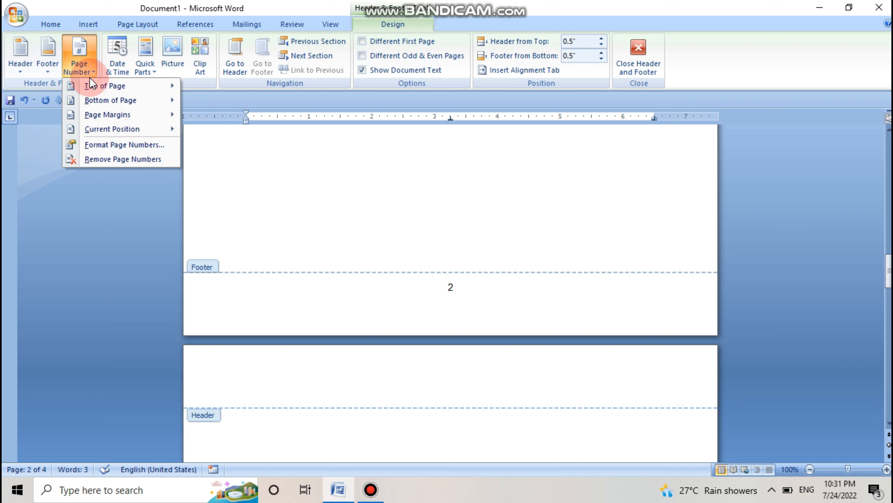
pyautogui.click(117, 159)
pyautogui.scroll(10, 170, 142)
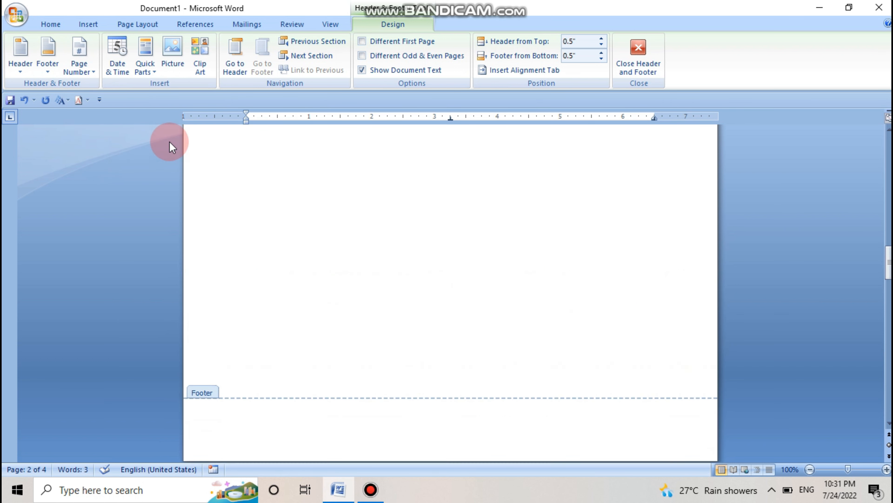
pyautogui.scroll(10, 171, 151)
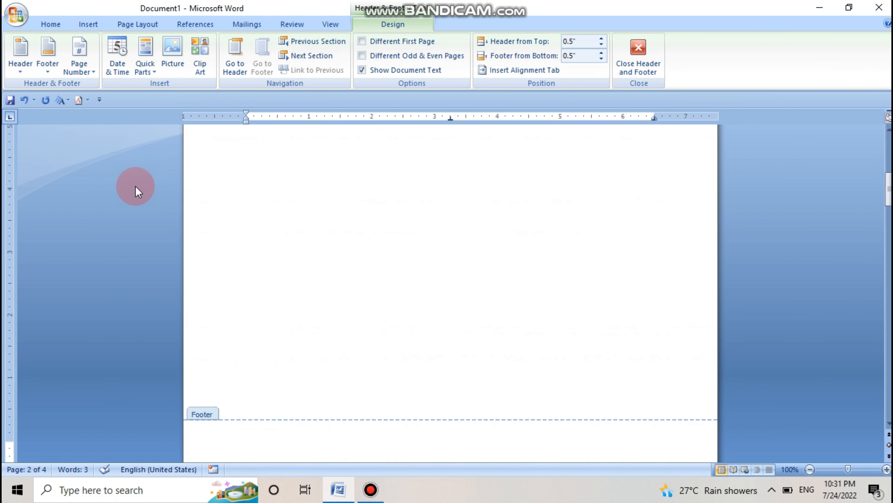
# Step: Insert Accent Bar, Left page numbers in the page margins and check them on the following pages
pyautogui.click(87, 73)
pyautogui.click(95, 117)
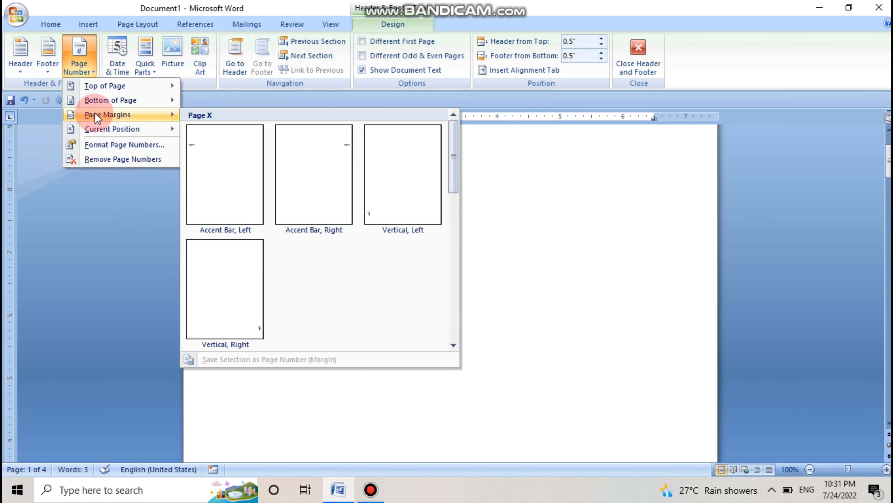
pyautogui.click(211, 182)
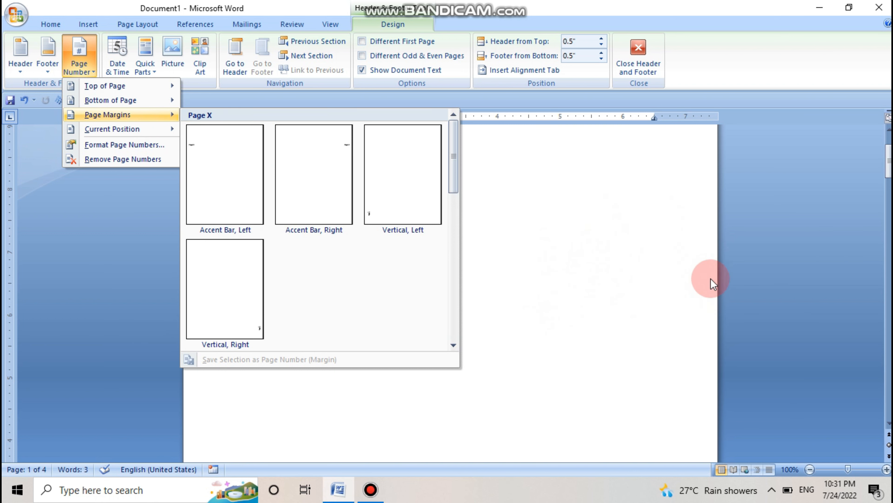
pyautogui.click(229, 186)
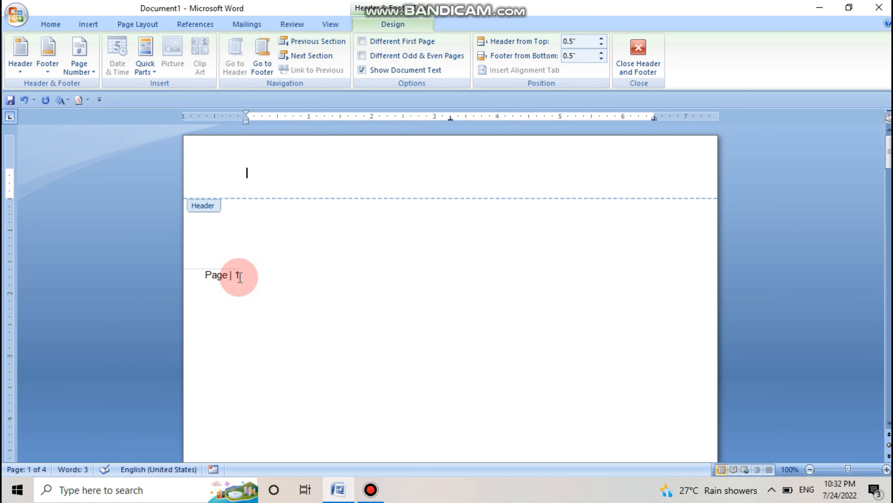
pyautogui.scroll(-15, 304, 275)
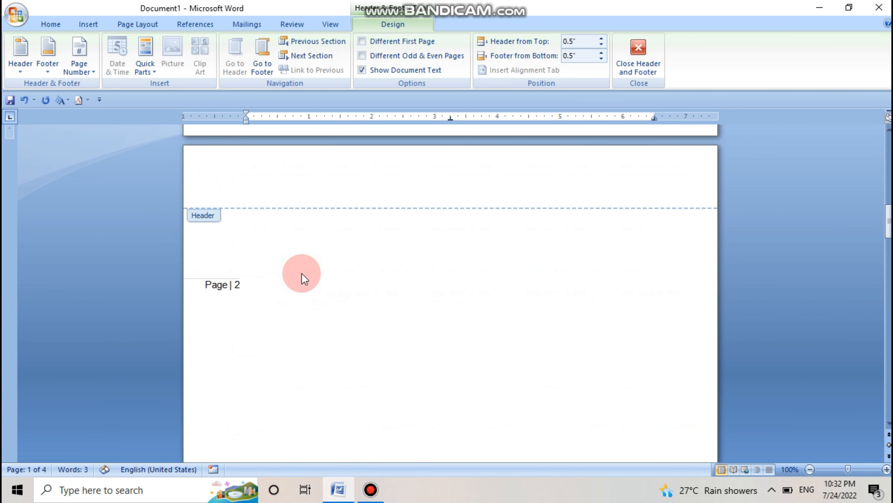
pyautogui.scroll(-15, 301, 274)
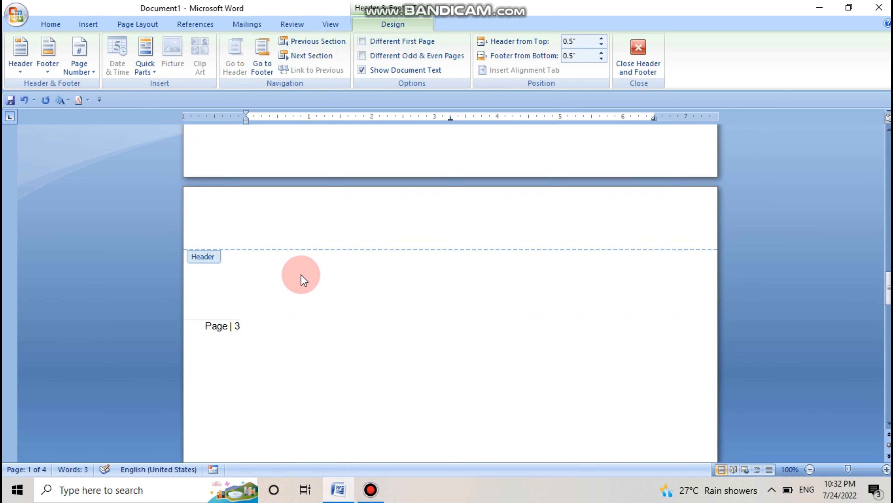
# Step: Leave header editing on page 3 and check the margin page numbers back to the first page
pyautogui.click(242, 230)
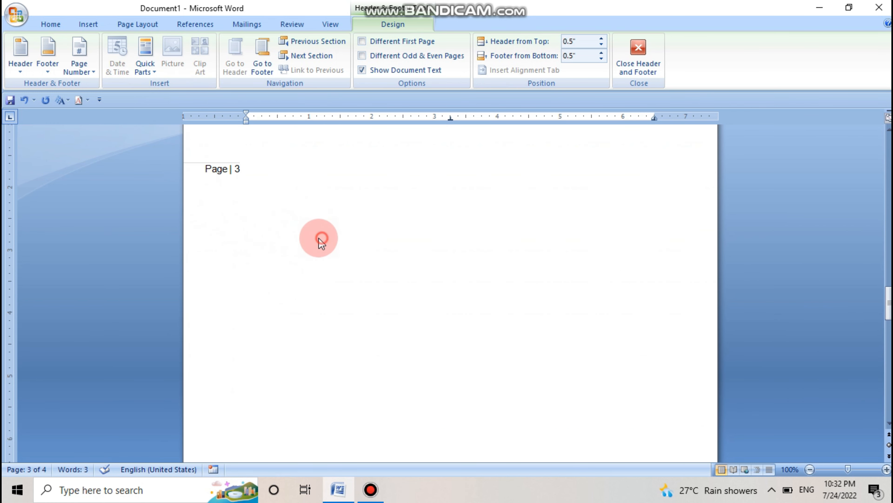
pyautogui.doubleClick(272, 168)
pyautogui.click(277, 186)
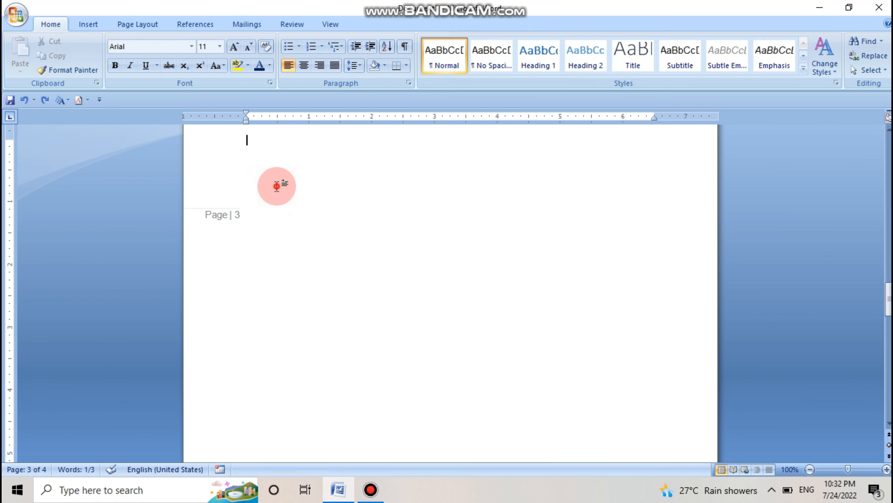
pyautogui.scroll(10, 274, 190)
pyautogui.scroll(3, 272, 193)
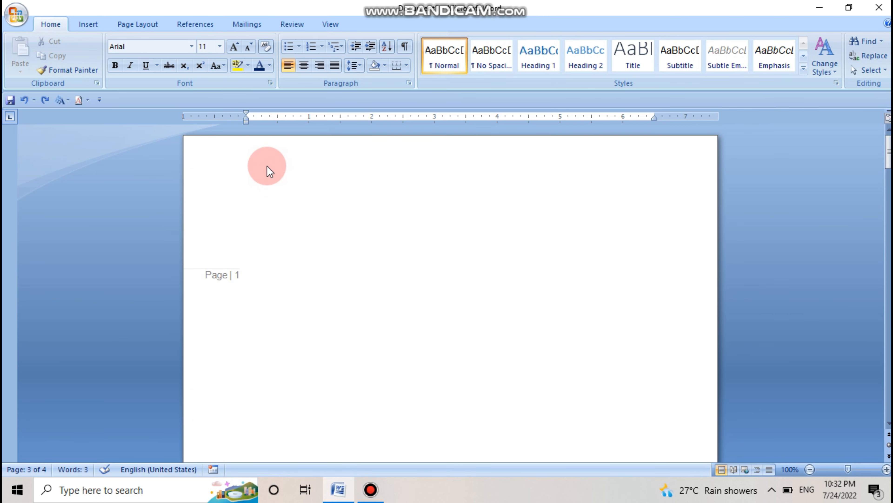
# Step: Reopen the first page's header and remove the page numbers from the margins
pyautogui.doubleClick(266, 166)
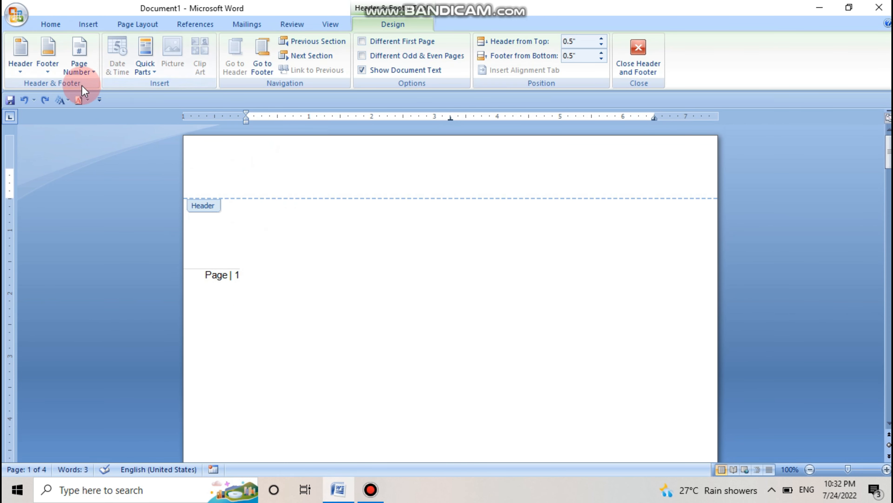
pyautogui.click(83, 72)
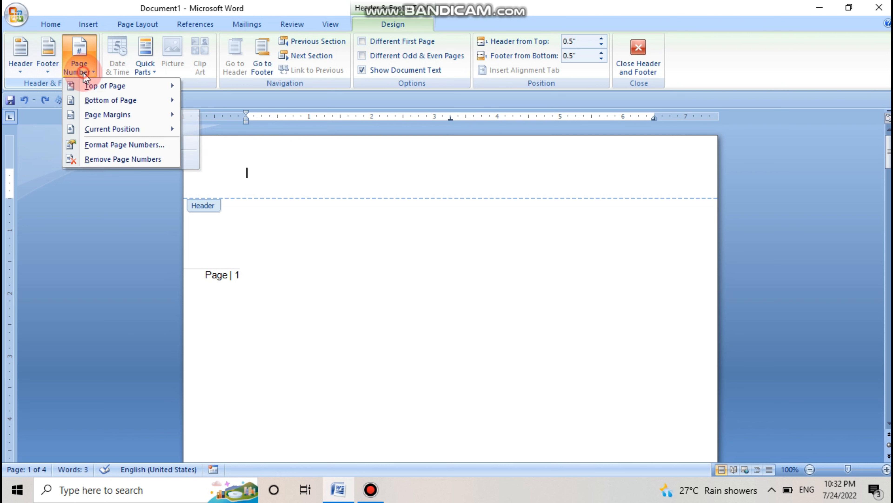
pyautogui.moveTo(102, 129)
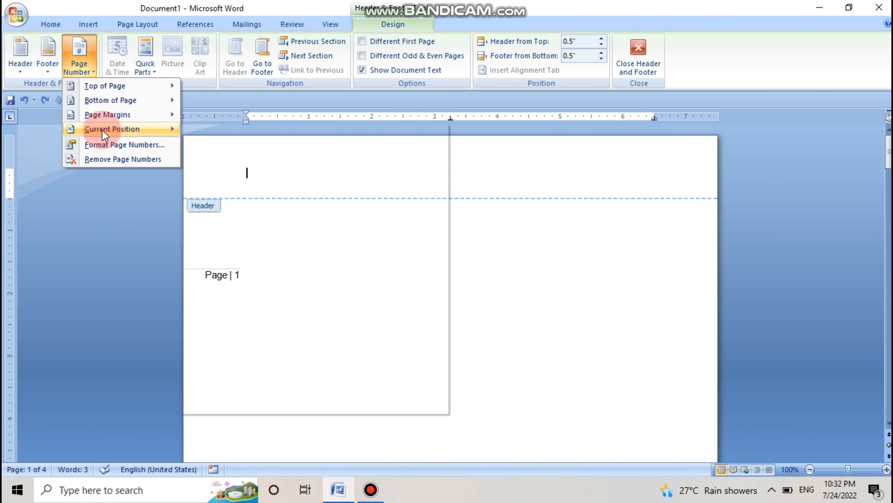
pyautogui.click(116, 159)
# Step: Try to insert a Plain Number page number at the current position in the first page's header
pyautogui.click(88, 67)
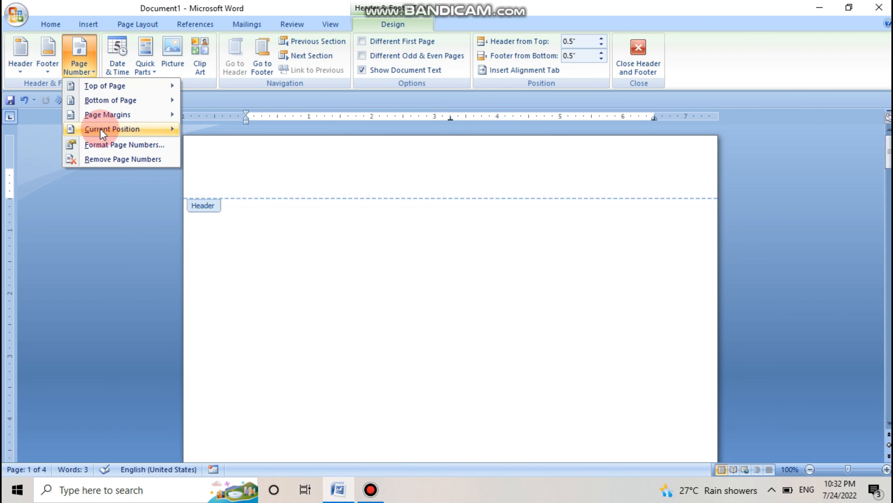
pyautogui.moveTo(102, 133)
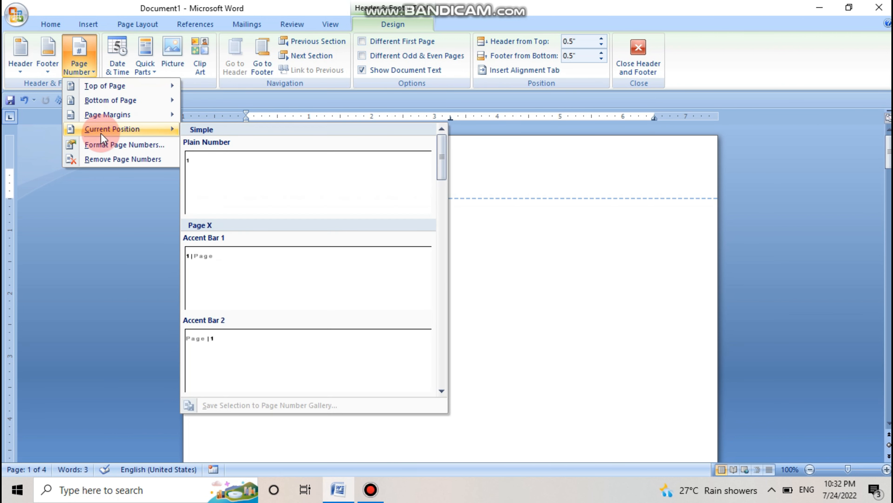
pyautogui.click(404, 196)
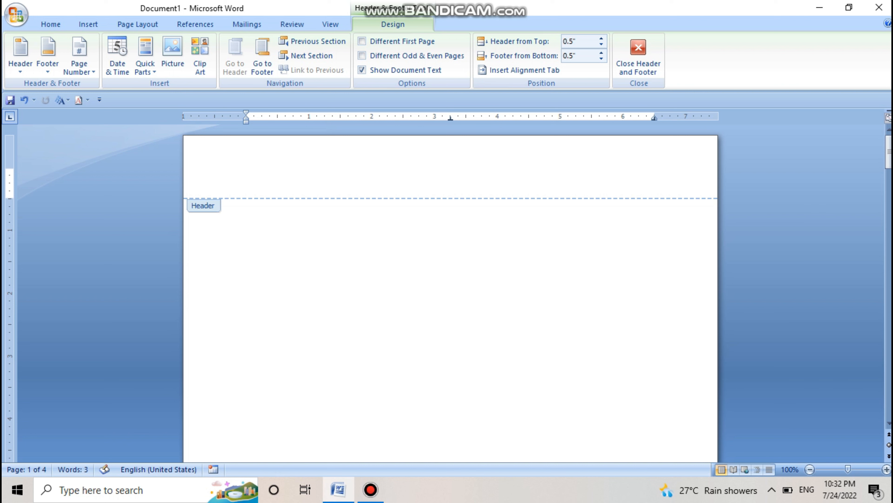
# Step: Indent the cursor in the first page's header and insert an Accent Bar 1 page number at that position
pyautogui.click(251, 173)
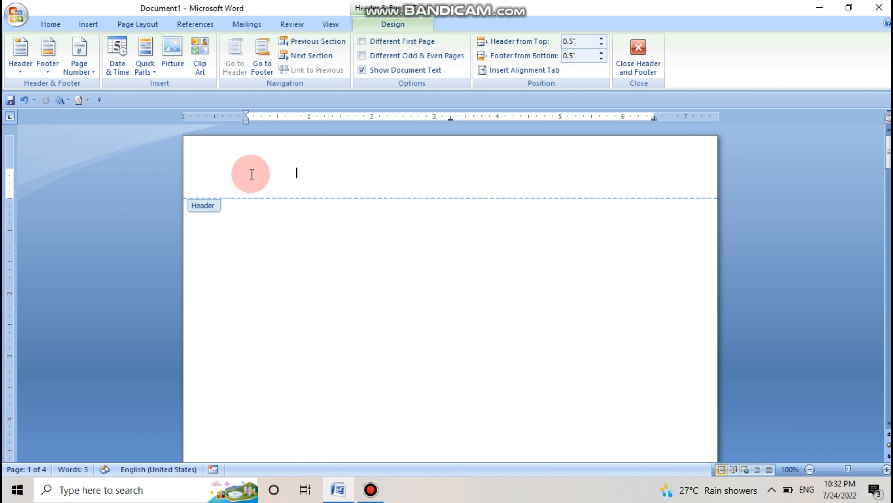
pyautogui.click(341, 154)
pyautogui.click(329, 207)
pyautogui.click(310, 183)
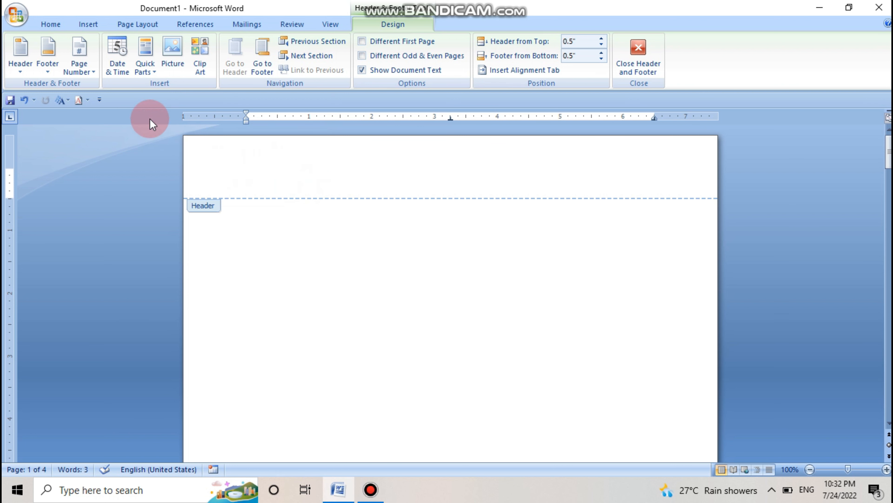
pyautogui.click(91, 74)
pyautogui.click(94, 128)
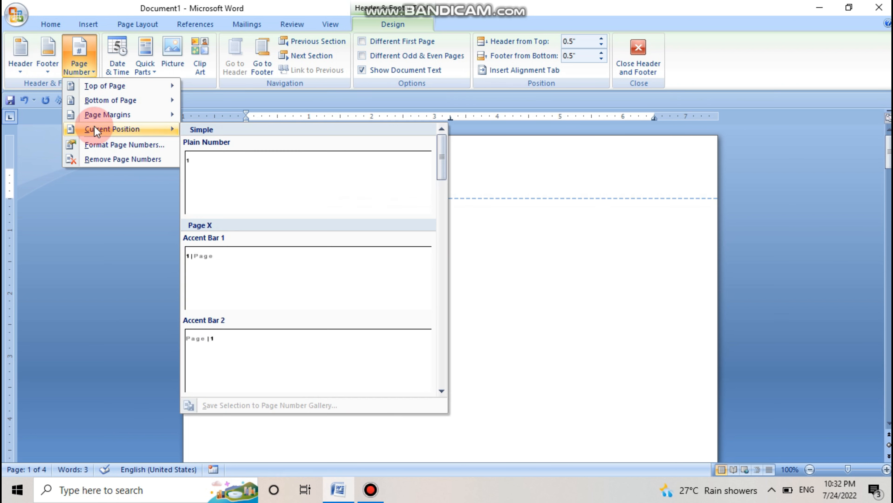
pyautogui.click(249, 257)
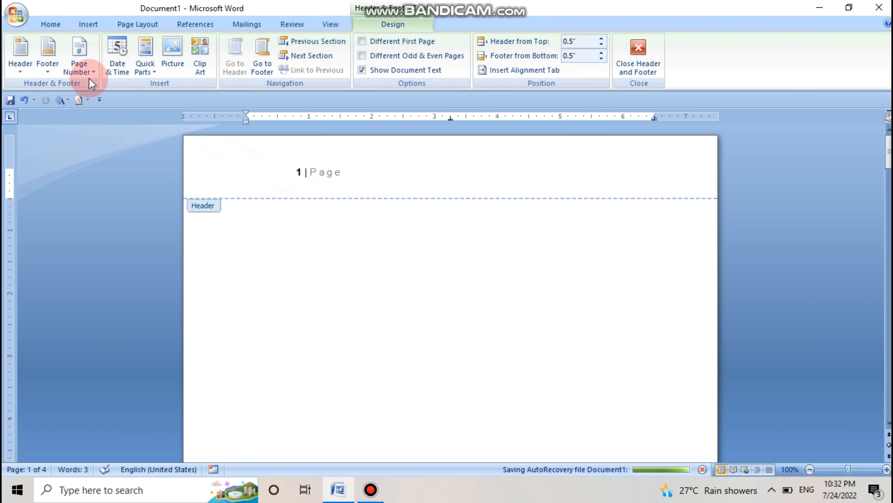
# Step: Try to remove the Accent Bar 1 page number from the header with the Remove Page Numbers command
pyautogui.click(83, 72)
pyautogui.click(108, 160)
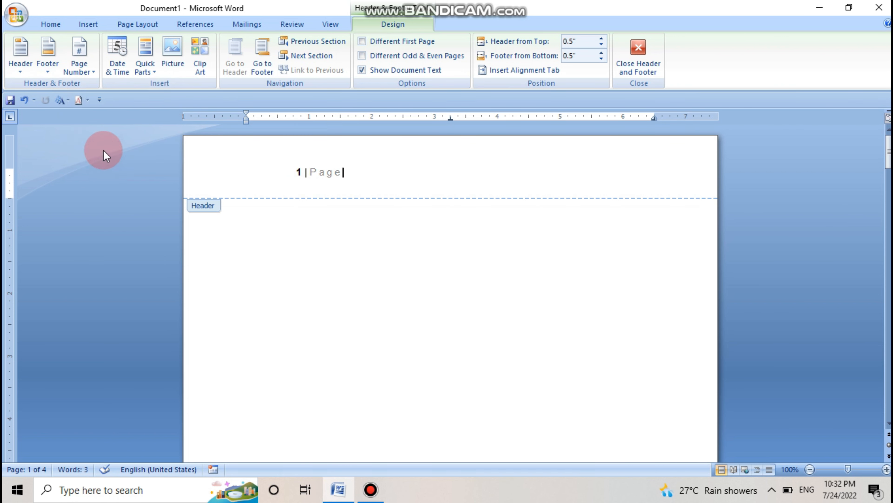
pyautogui.click(80, 75)
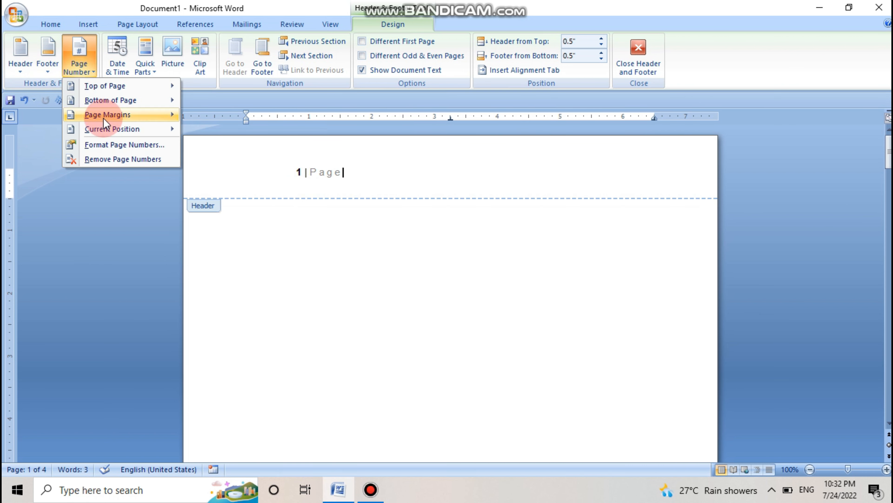
pyautogui.moveTo(111, 128)
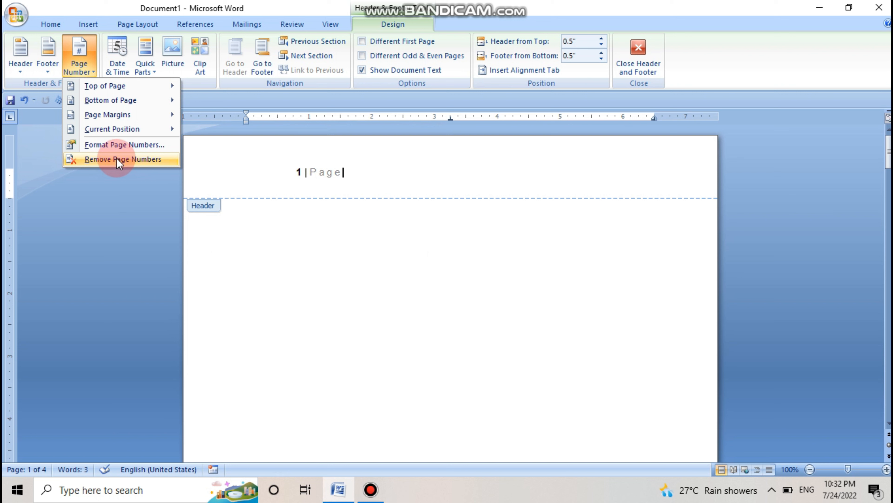
pyautogui.click(270, 156)
# Step: Select the whole page number line in the first page's header and delete it
pyautogui.click(345, 174)
pyautogui.moveTo(346, 174); pyautogui.dragTo(275, 180)
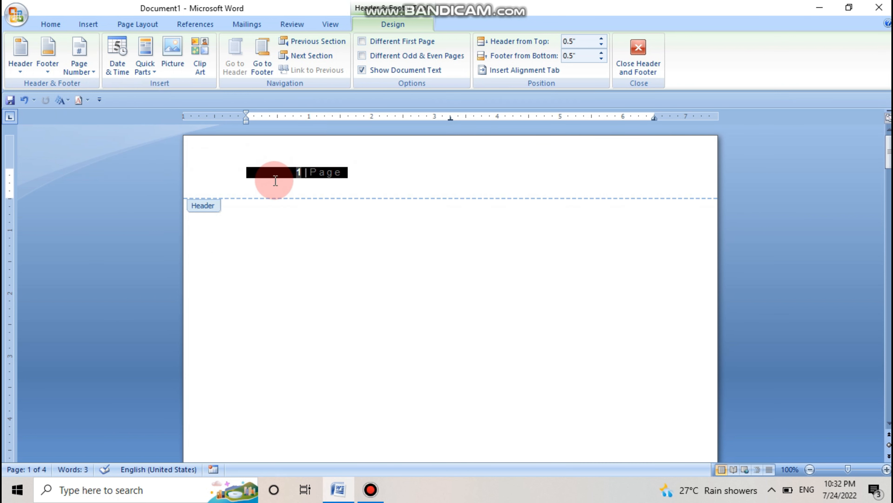
pyautogui.press('BackSpace')
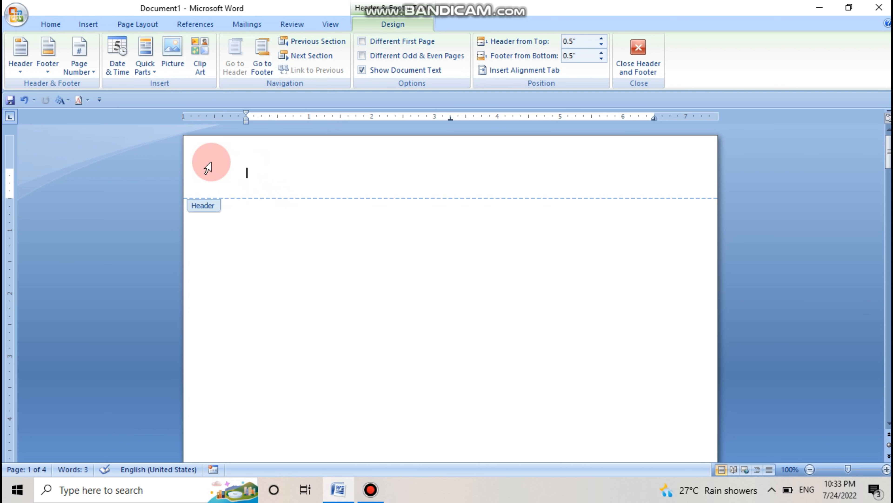
pyautogui.click(94, 69)
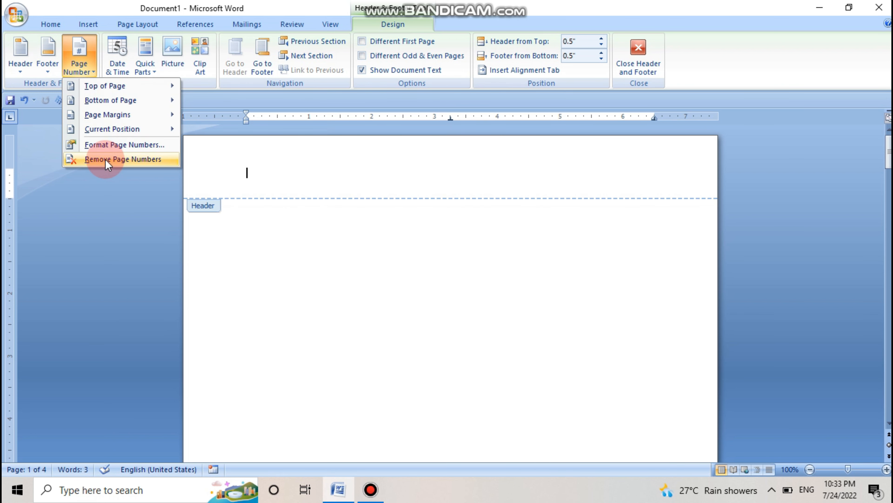
pyautogui.click(104, 146)
pyautogui.click(255, 153)
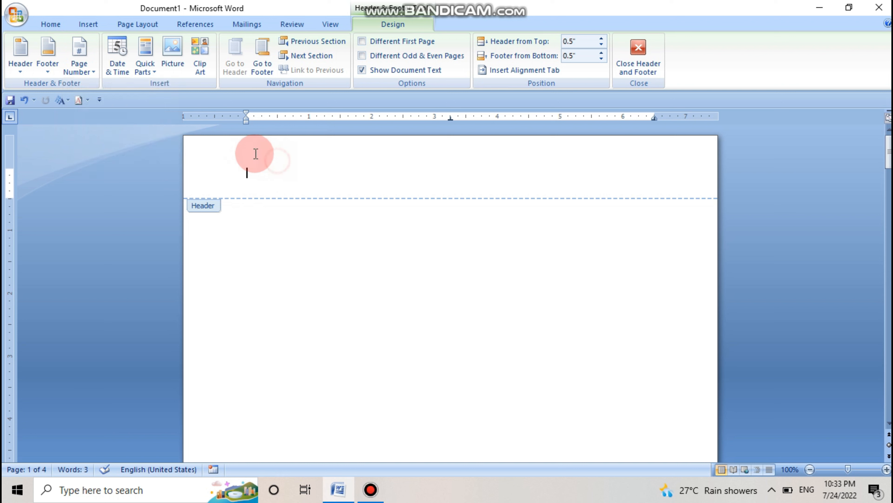
# Step: Insert left-aligned Plain Number 1 page numbers at the top of the page
pyautogui.click(94, 57)
pyautogui.moveTo(100, 85)
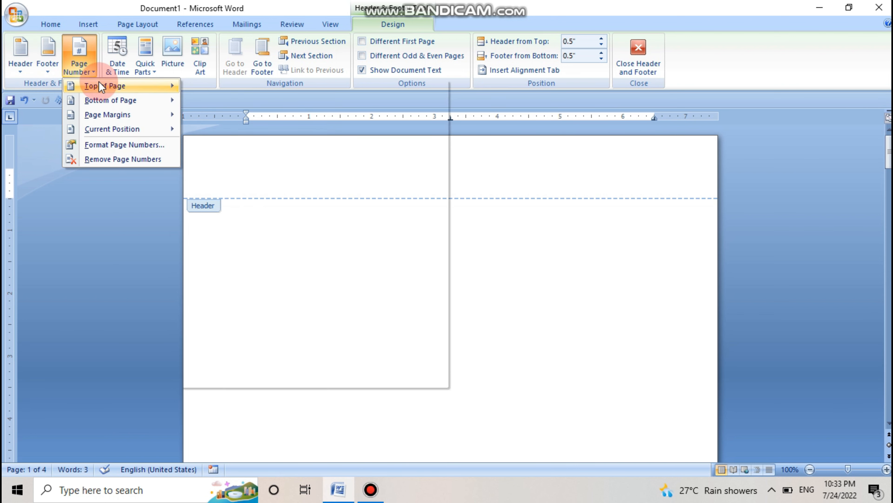
pyautogui.click(215, 150)
pyautogui.click(259, 169)
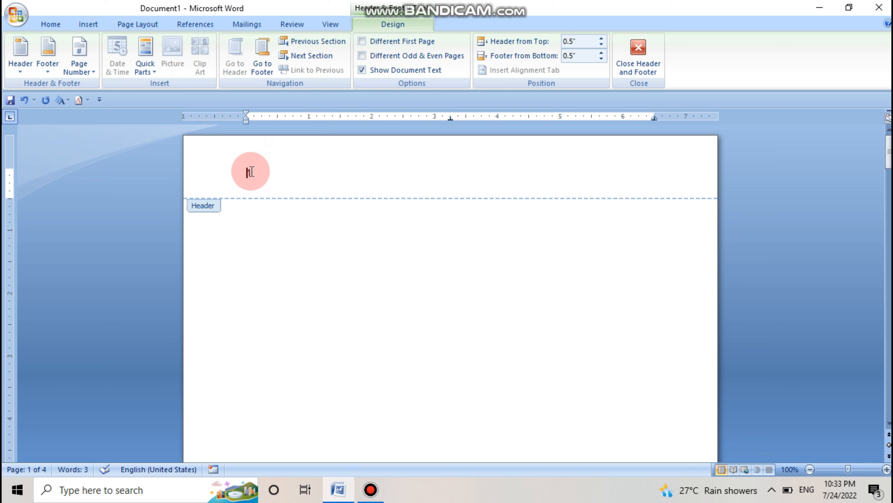
# Step: Format the page numbers to start at 4 and check the numbering across the pages
pyautogui.click(80, 75)
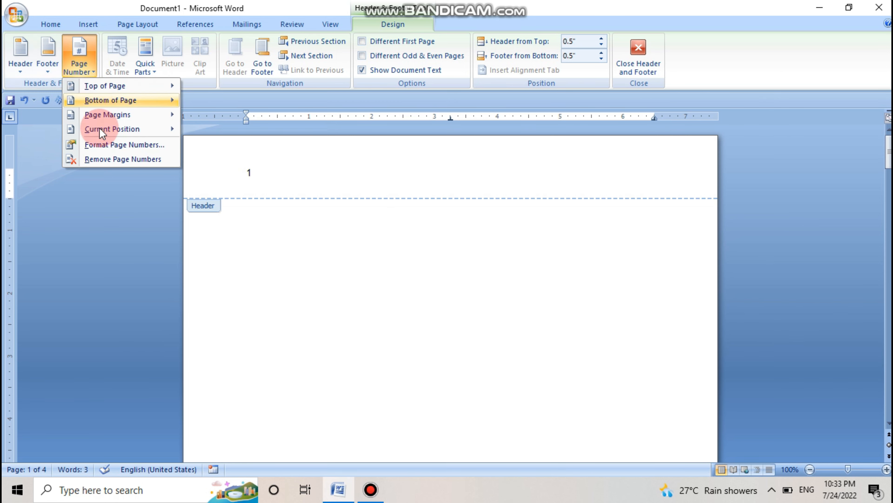
pyautogui.click(106, 145)
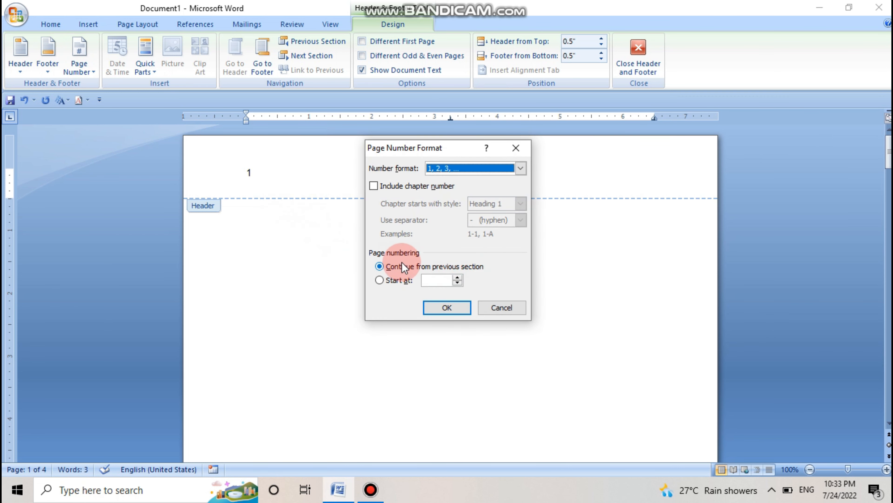
pyautogui.click(380, 280)
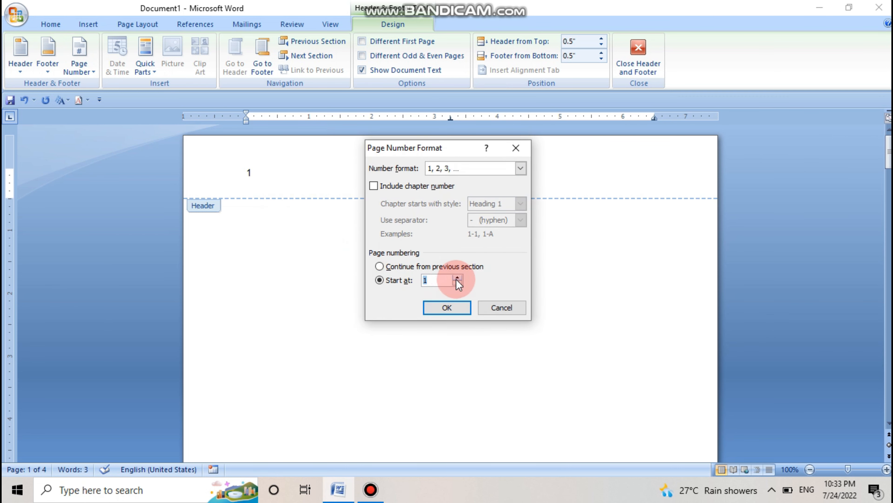
pyautogui.click(446, 308)
pyautogui.scroll(-10, 290, 192)
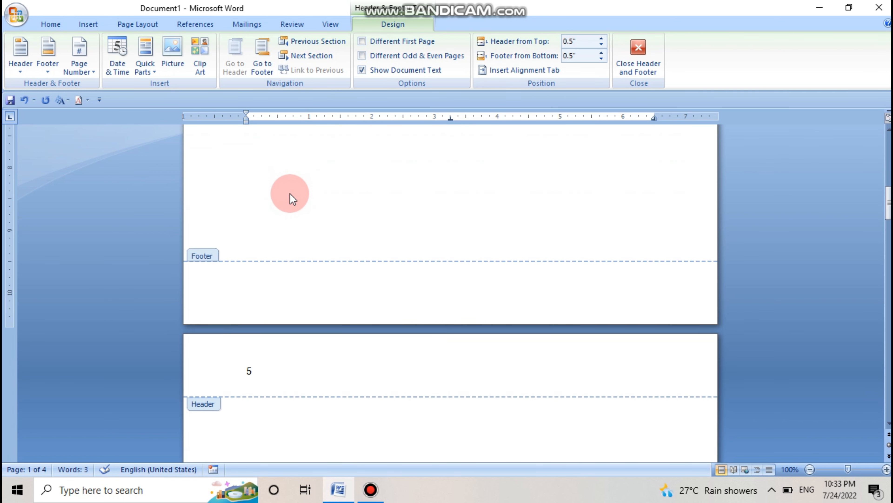
pyautogui.scroll(-3, 291, 193)
pyautogui.scroll(15, 292, 195)
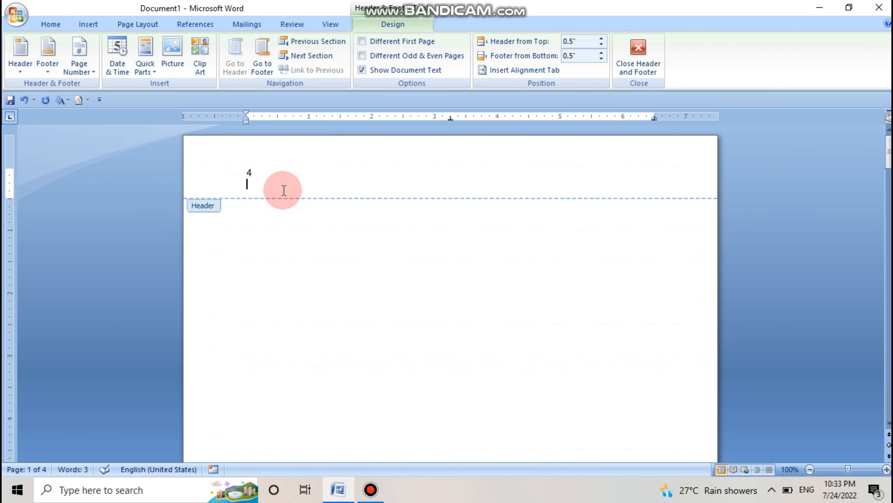
# Step: Format the page numbers to start at 1
pyautogui.click(91, 74)
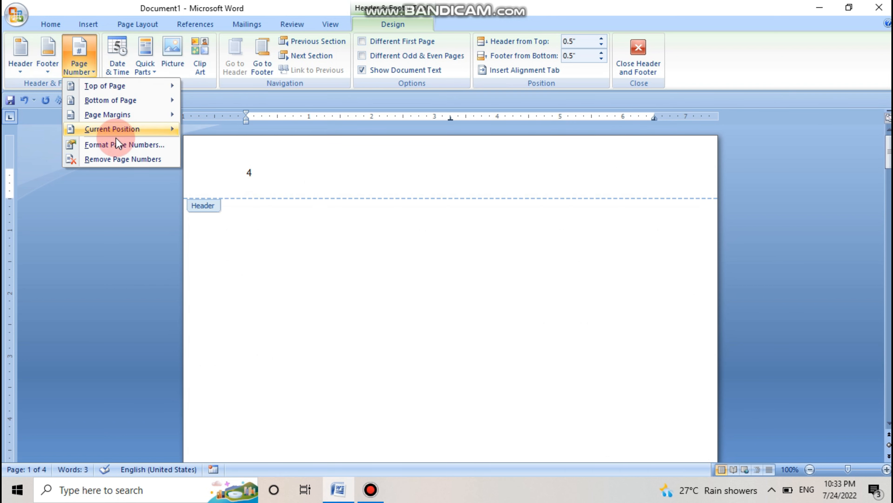
pyautogui.click(110, 145)
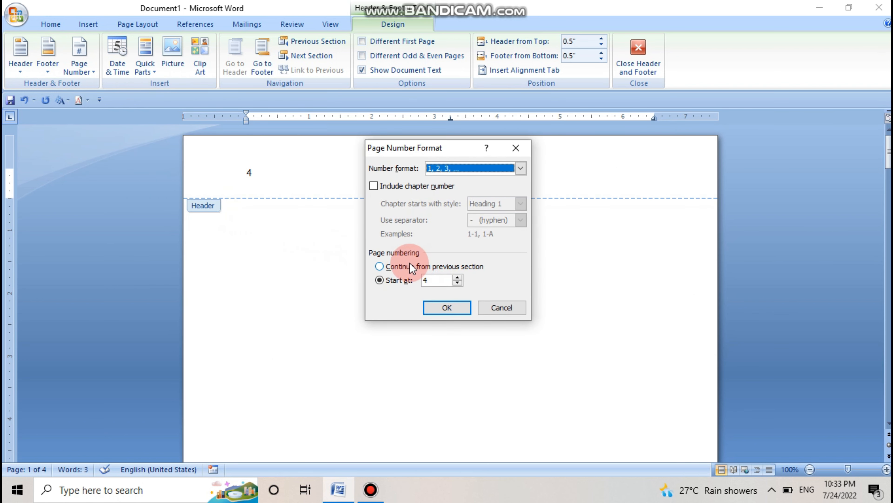
pyautogui.click(457, 283)
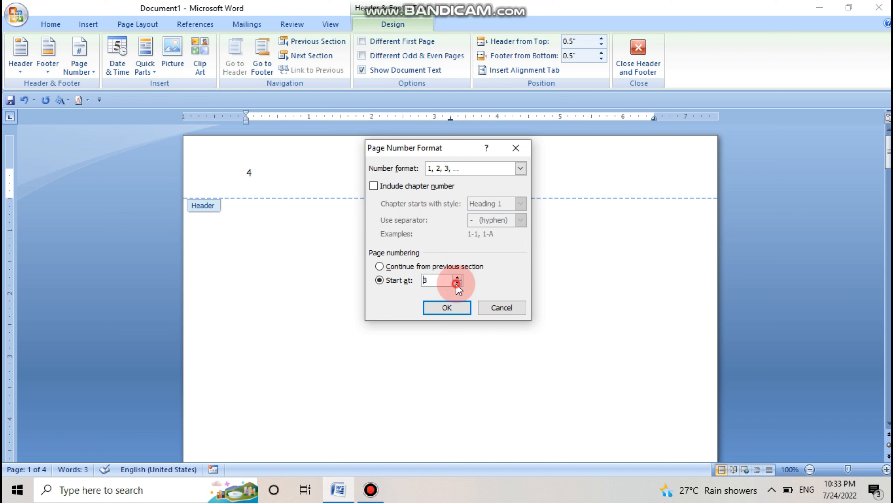
pyautogui.click(447, 308)
pyautogui.click(270, 183)
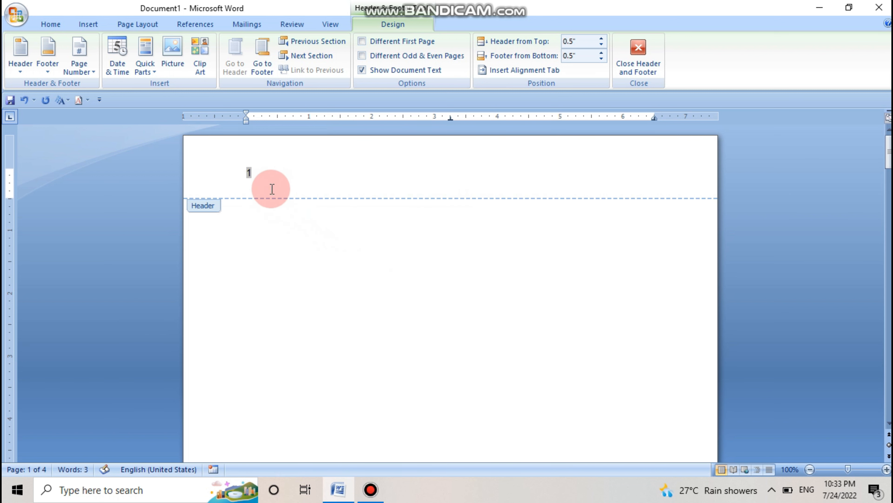
# Step: Remove the page numbers from the document's header
pyautogui.click(84, 69)
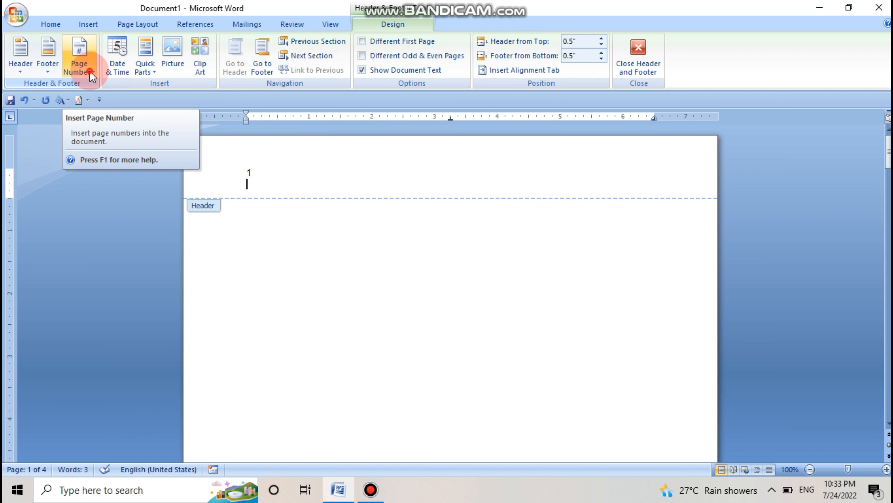
pyautogui.click(89, 71)
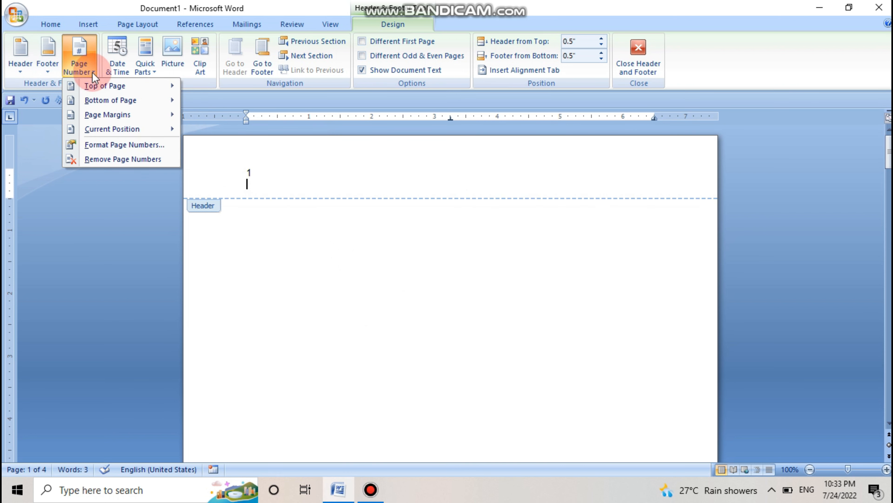
pyautogui.click(107, 155)
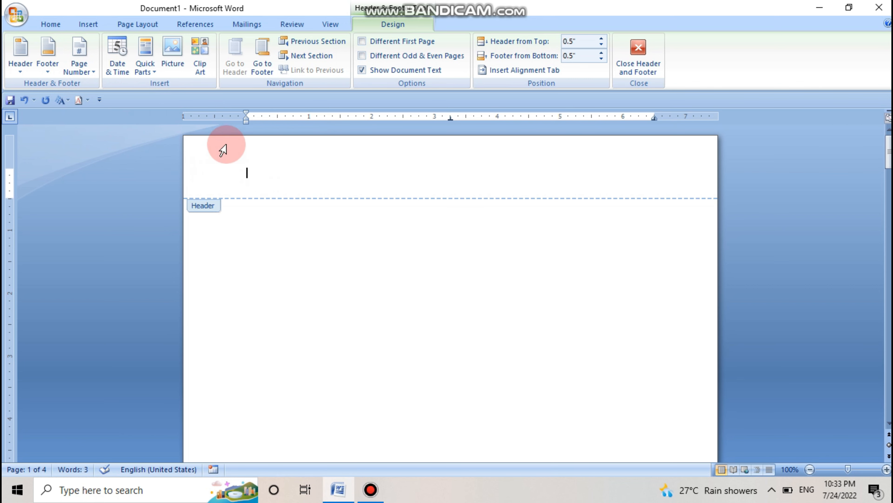
# Step: Insert the current date in the header in the 24-Jul-22 format
pyautogui.click(113, 69)
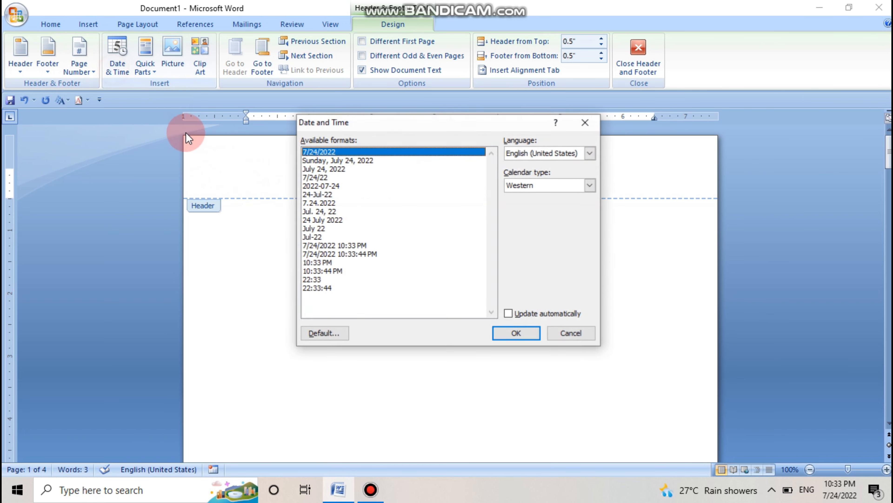
pyautogui.click(325, 196)
pyautogui.click(515, 333)
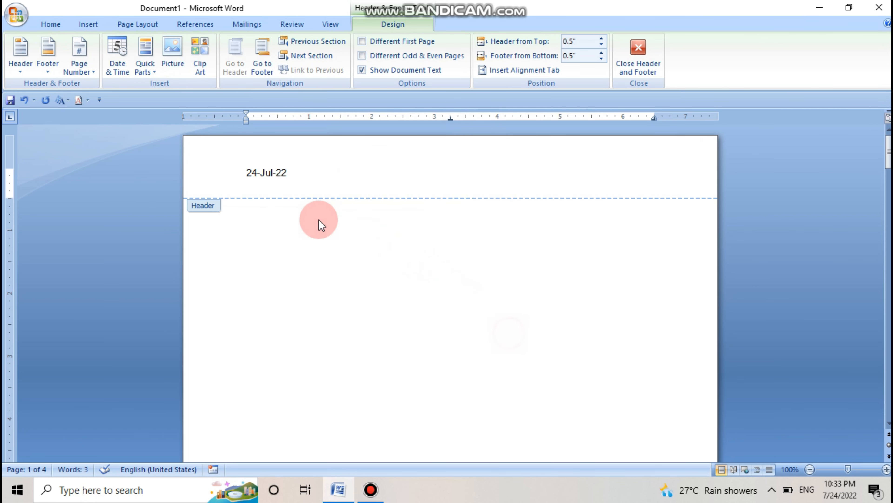
# Step: Insert the date and time in the first page's footer in the 7/24/2022 10:33:49 PM format
pyautogui.scroll(-10, 318, 225)
pyautogui.click(252, 285)
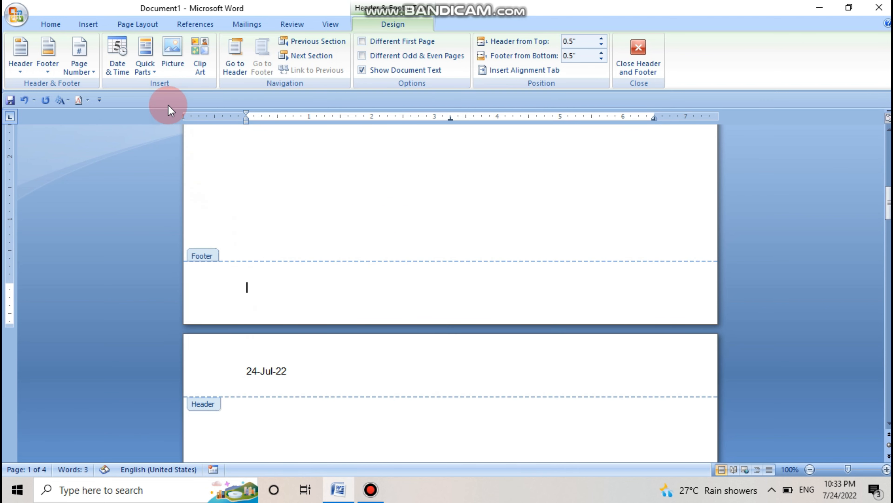
pyautogui.click(123, 71)
pyautogui.click(317, 251)
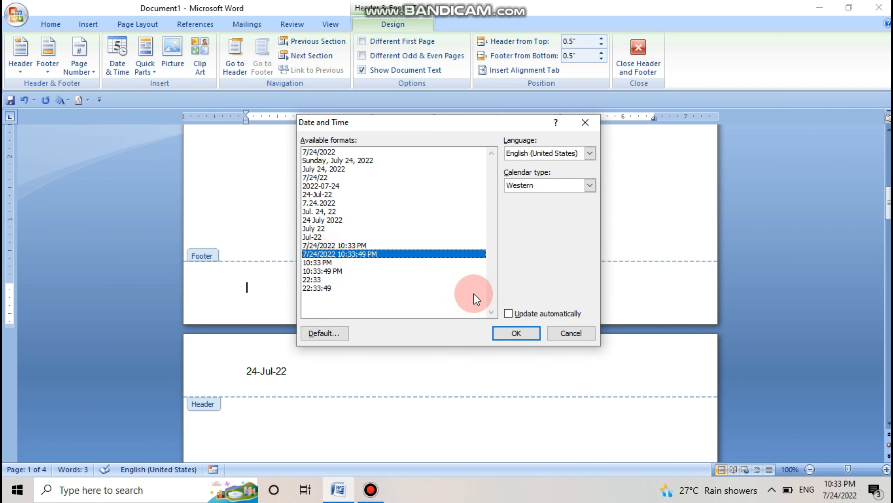
pyautogui.click(516, 333)
pyautogui.scroll(-5, 378, 246)
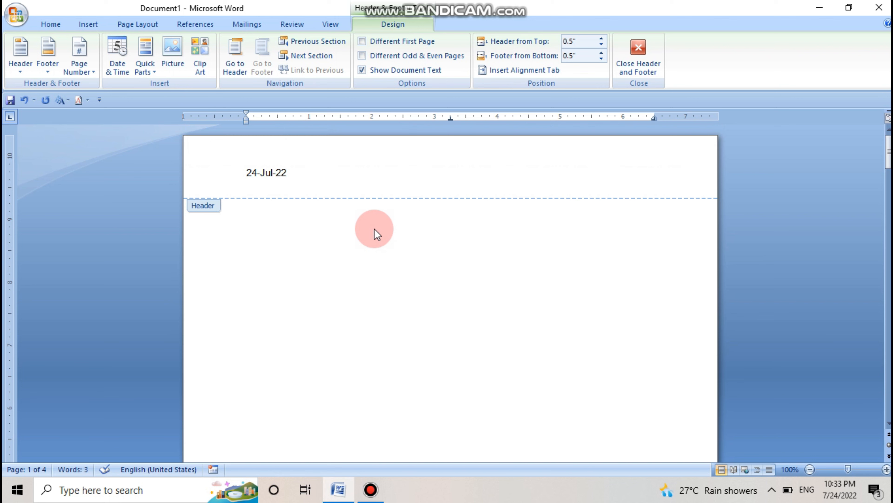
# Step: Remove the date header and the date-and-time footer from the document
pyautogui.click(117, 132)
pyautogui.click(22, 73)
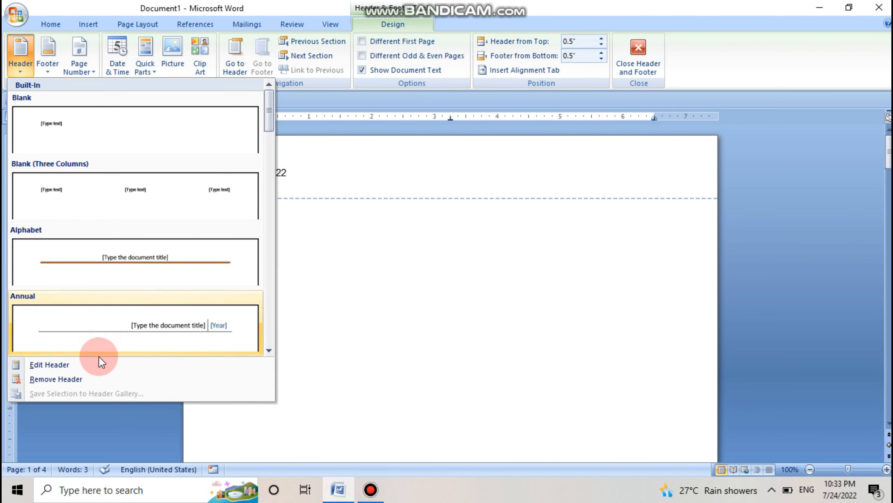
pyautogui.click(92, 378)
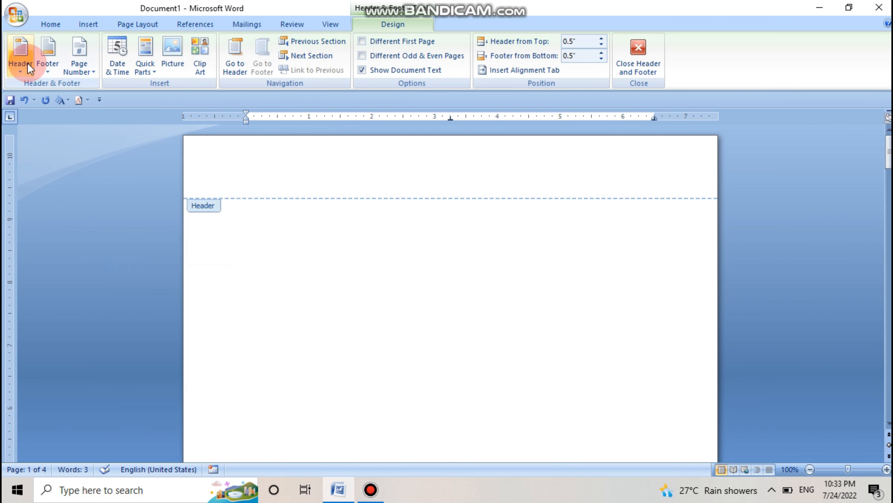
pyautogui.click(44, 71)
pyautogui.click(88, 377)
pyautogui.click(342, 280)
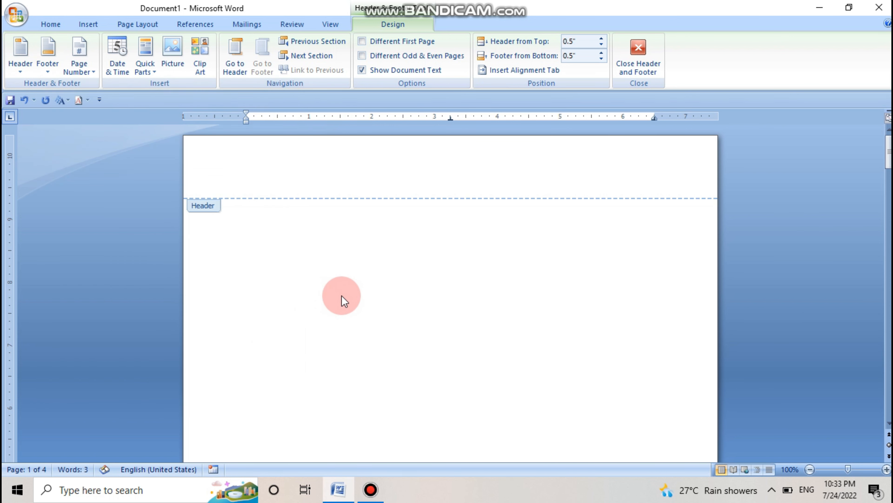
pyautogui.scroll(-4, 343, 280)
pyautogui.scroll(3, 342, 279)
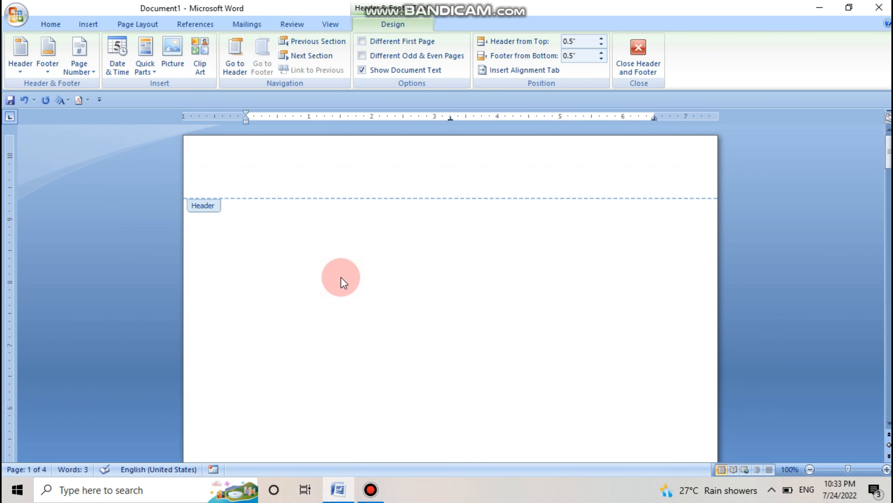
pyautogui.click(149, 50)
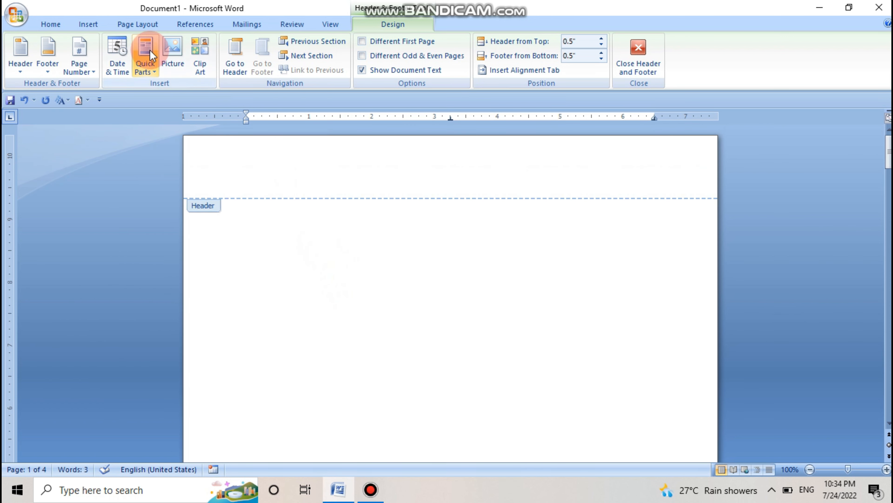
pyautogui.click(151, 72)
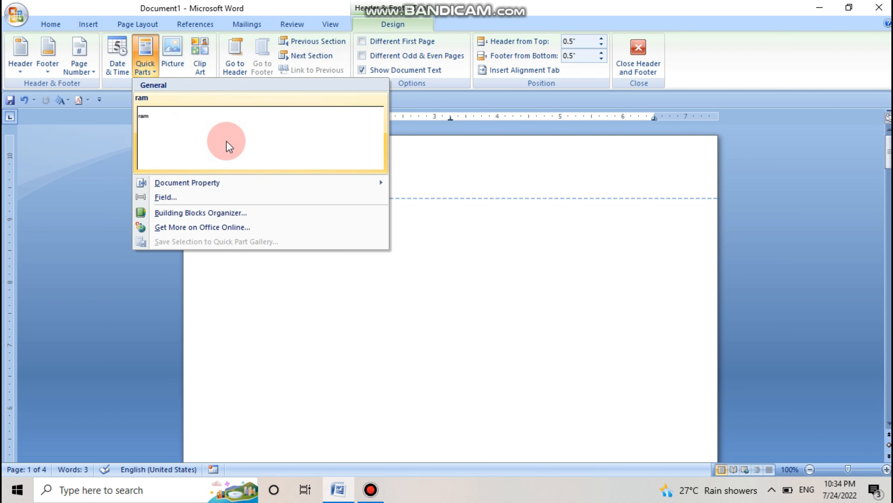
pyautogui.click(407, 177)
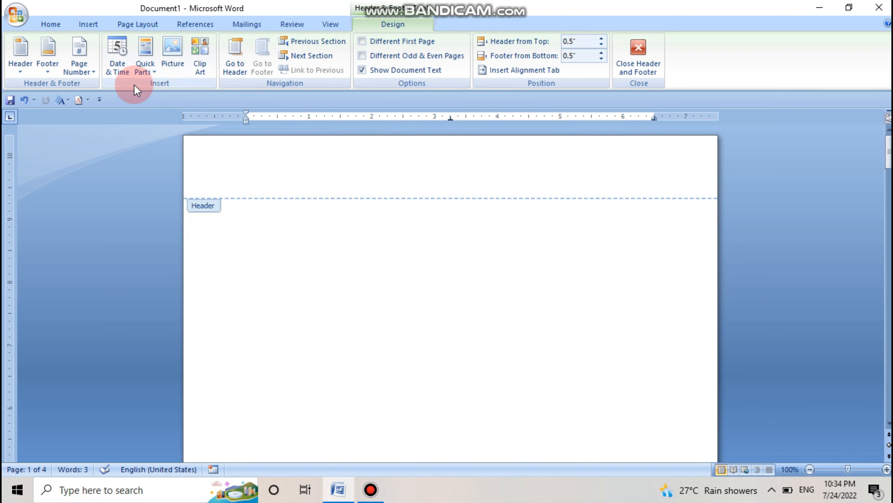
# Step: Insert a Blank header and replace its placeholder with the text "Ms word"
pyautogui.click(17, 72)
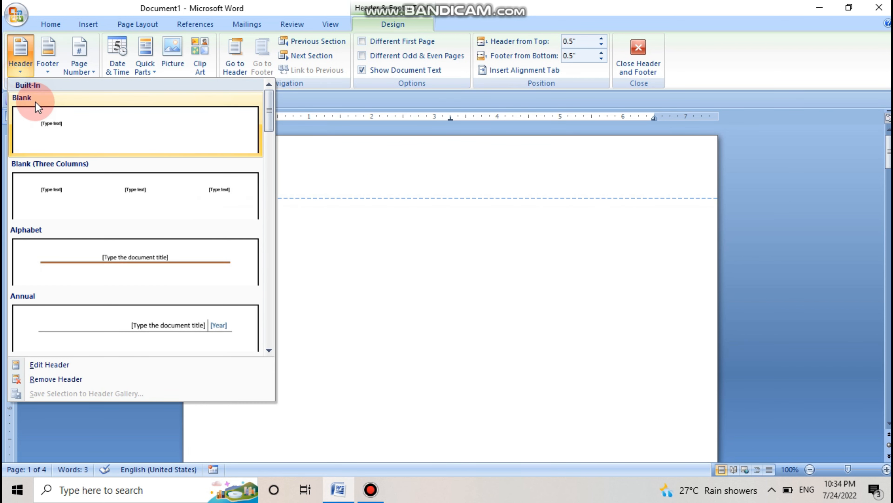
pyautogui.click(72, 135)
pyautogui.click(266, 173)
pyautogui.write('Ms word')
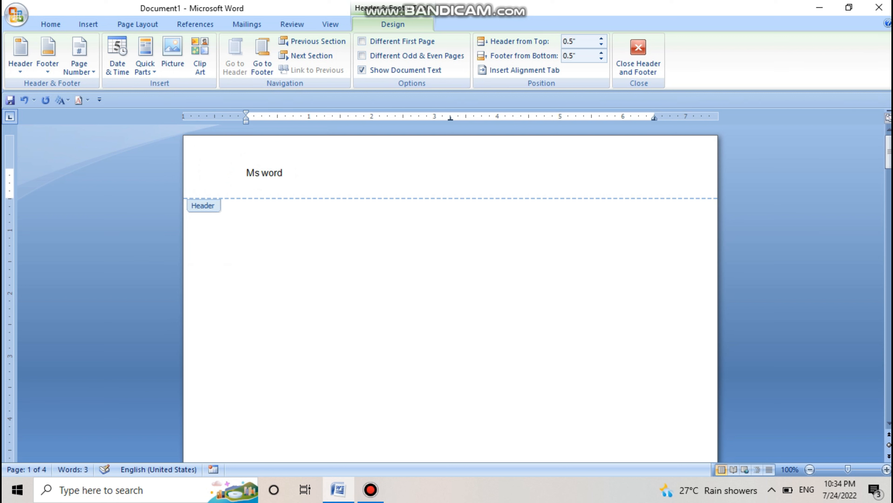
pyautogui.click(275, 174)
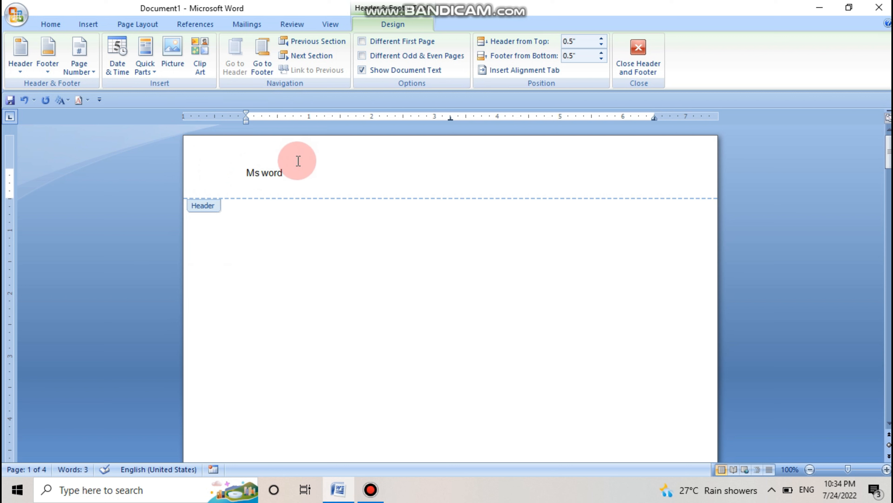
# Step: Format the "Ms word" header text as red, 20 pt and underlined, and return to the header design tools
pyautogui.moveTo(286, 172); pyautogui.dragTo(245, 172)
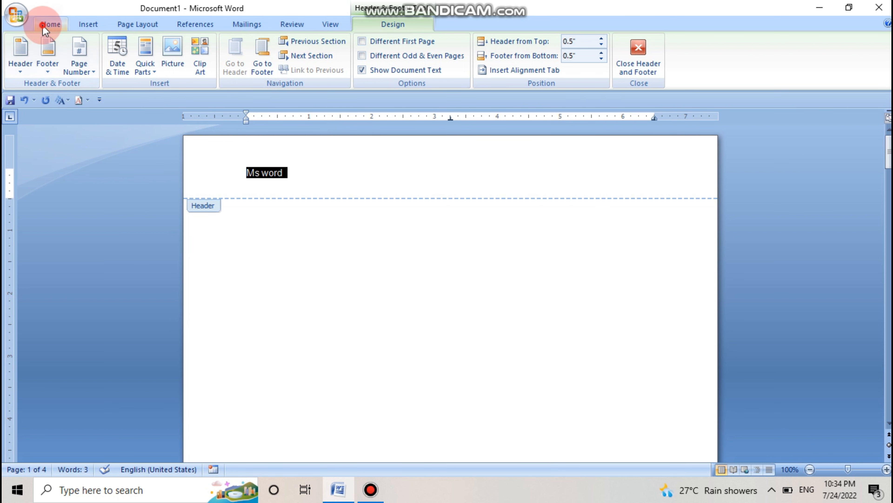
pyautogui.click(50, 24)
pyautogui.click(270, 67)
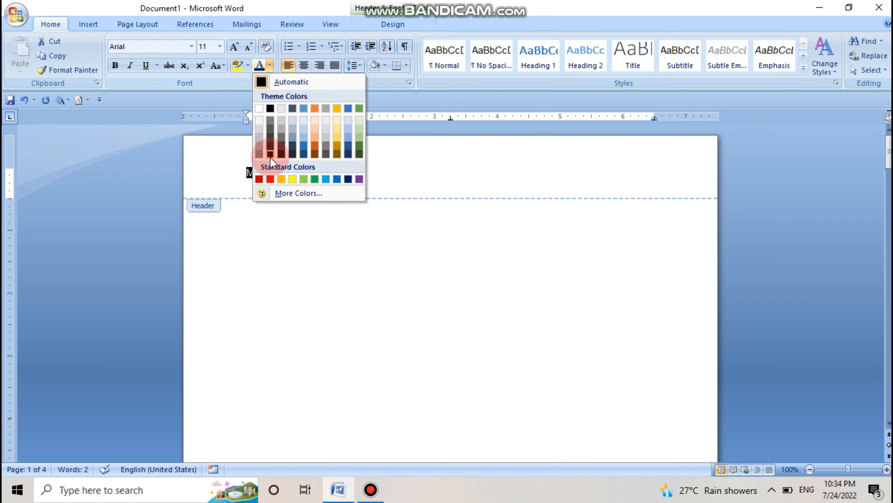
pyautogui.click(271, 178)
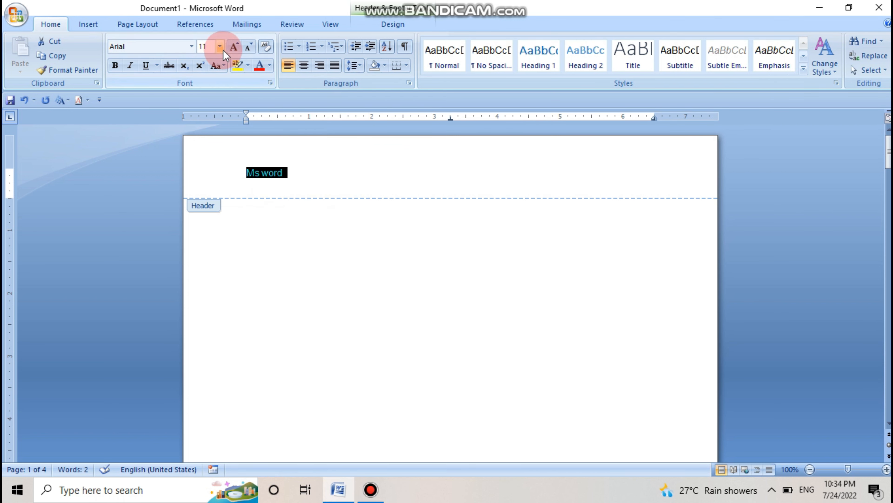
pyautogui.click(230, 47)
pyautogui.click(230, 47)
pyautogui.click(230, 48)
pyautogui.click(230, 48)
pyautogui.click(230, 47)
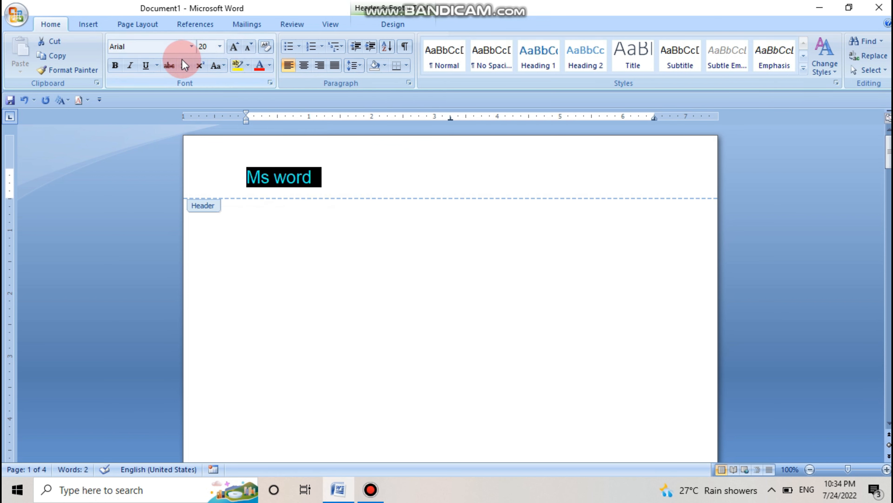
pyautogui.click(145, 66)
pyautogui.moveTo(295, 175); pyautogui.dragTo(319, 179)
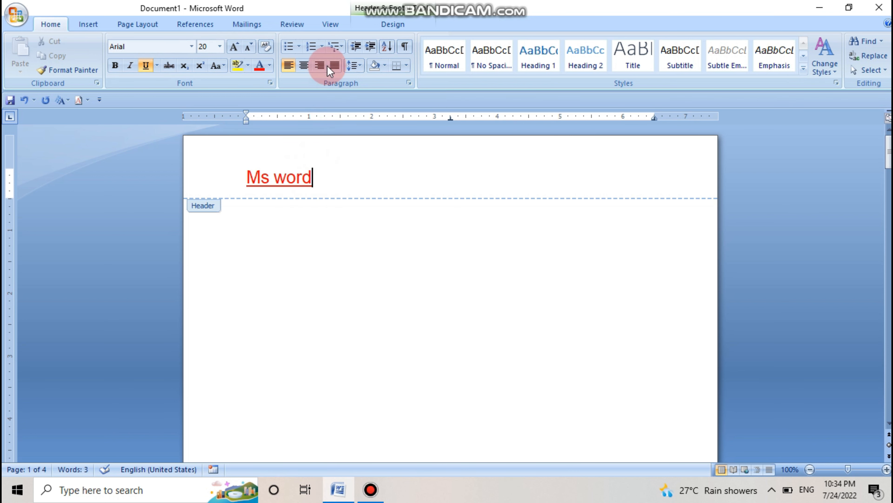
pyautogui.click(385, 25)
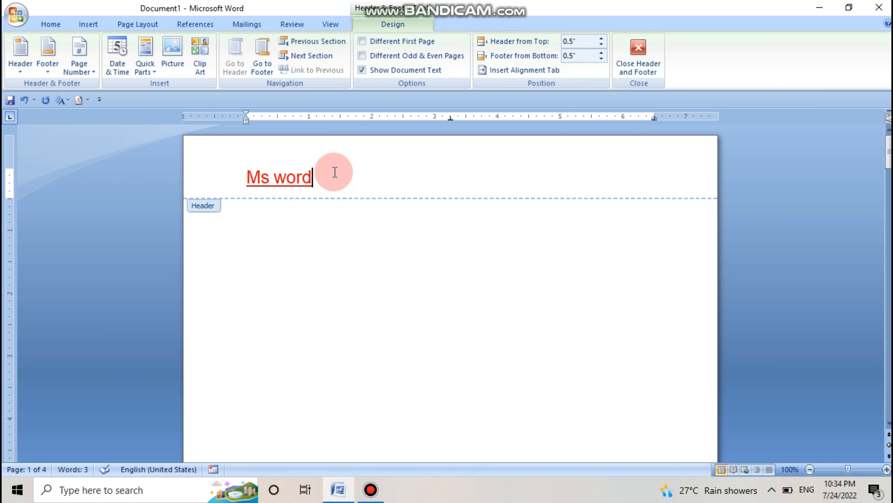
pyautogui.click(150, 69)
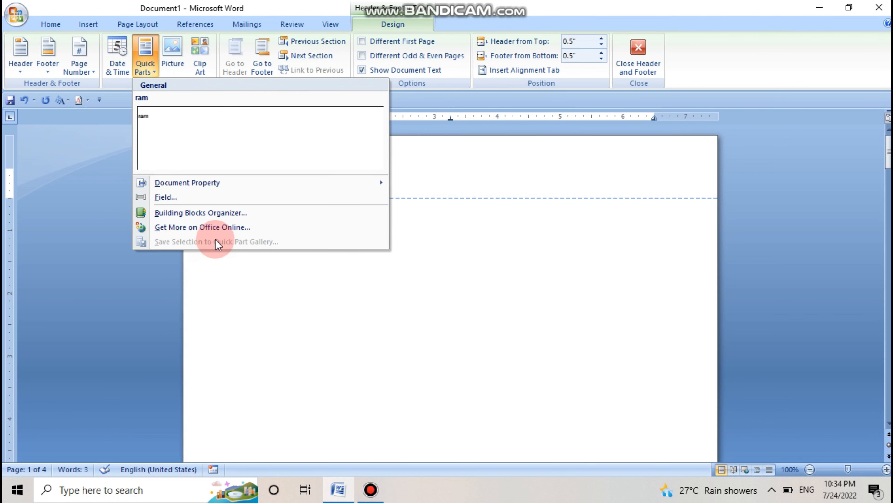
pyautogui.click(415, 160)
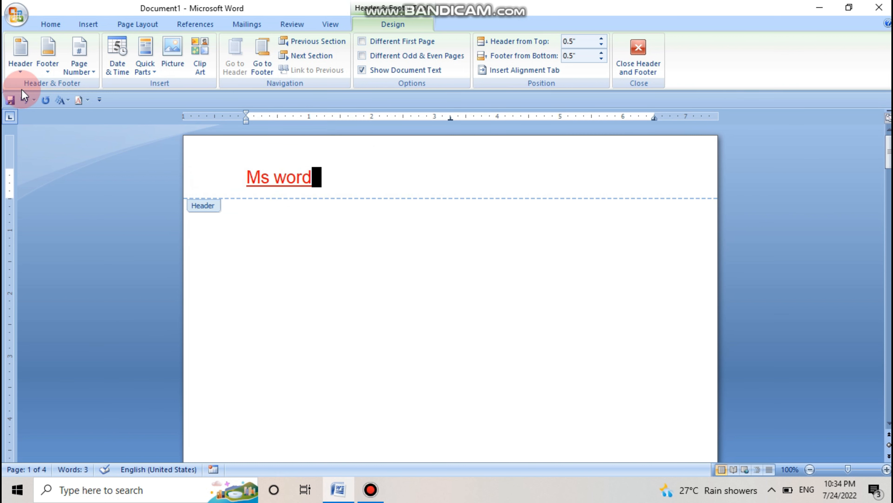
pyautogui.click(19, 71)
pyautogui.click(356, 204)
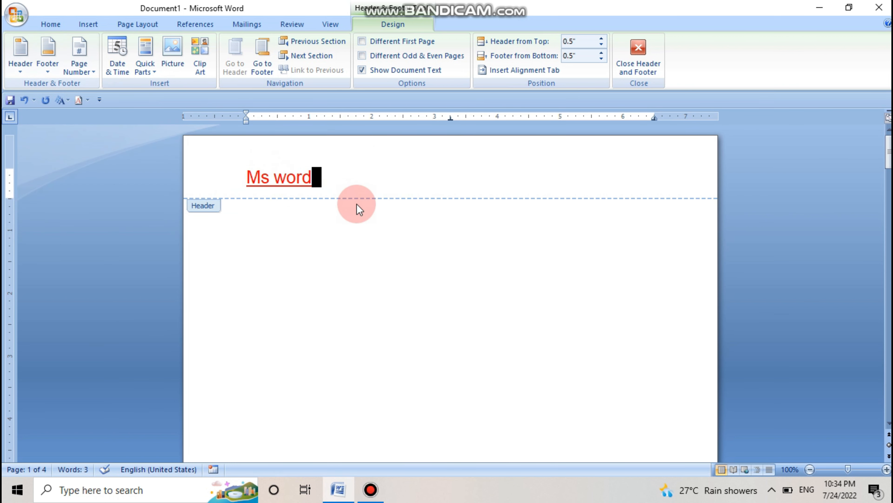
# Step: Save the formatted "Ms word" header text to the Quick Part gallery as a building block named "Ms word" in the General category
pyautogui.doubleClick(337, 180)
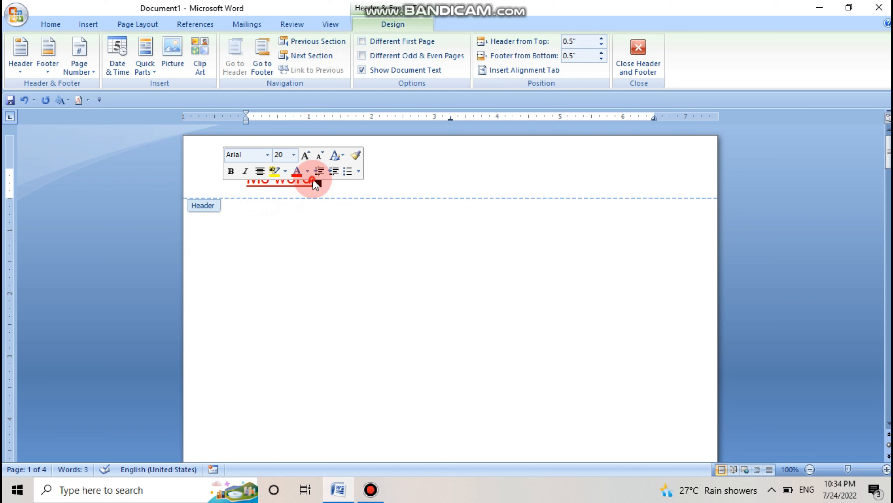
pyautogui.click(321, 185)
pyautogui.click(146, 65)
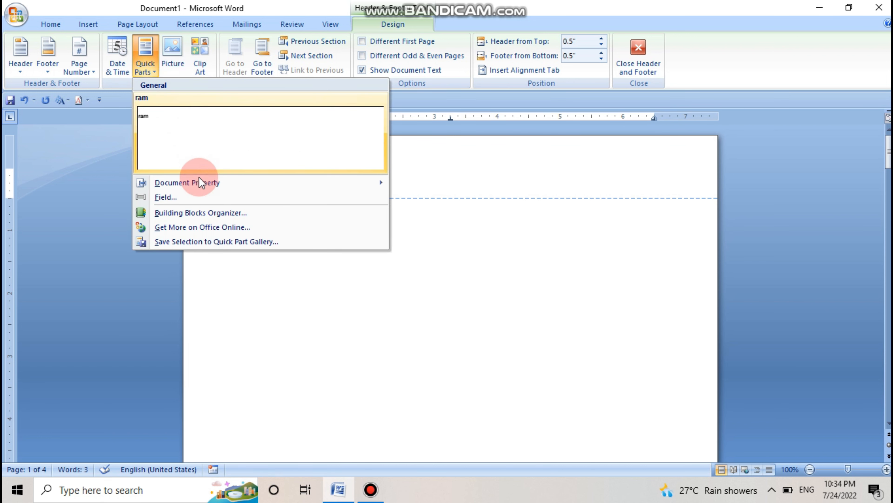
pyautogui.click(202, 242)
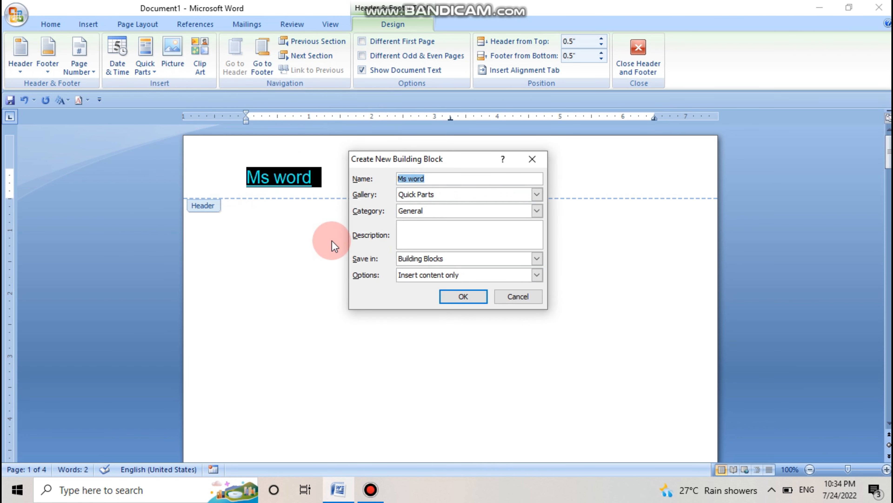
pyautogui.click(462, 296)
pyautogui.click(343, 182)
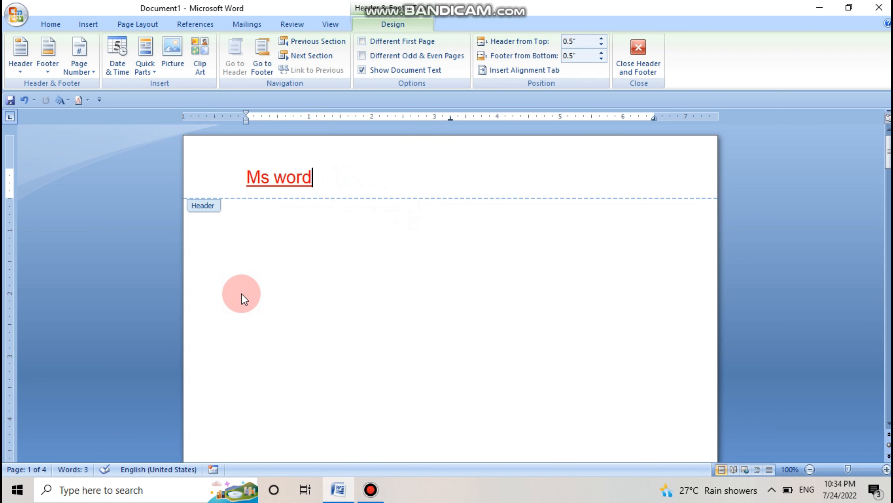
# Step: Create a new blank document, open its header, and insert the saved "Ms word" Quick Part there
pyautogui.hotkey('ctrl', 'n')
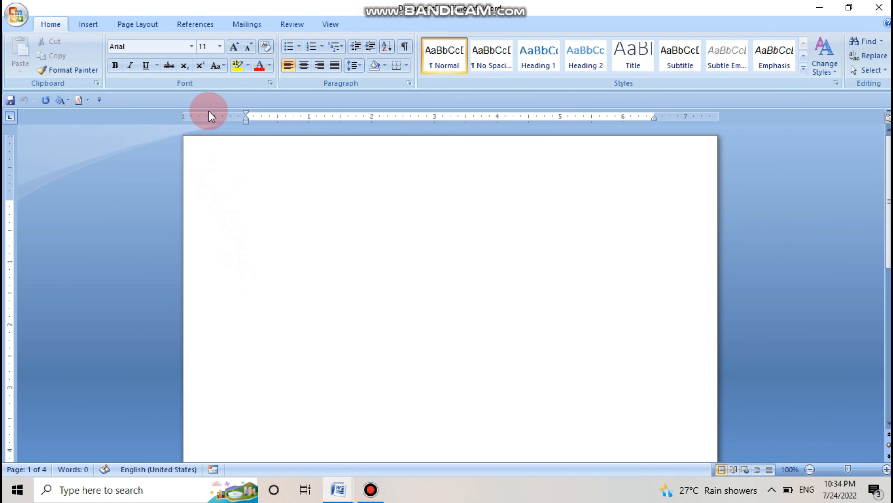
pyautogui.click(241, 158)
pyautogui.doubleClick(241, 157)
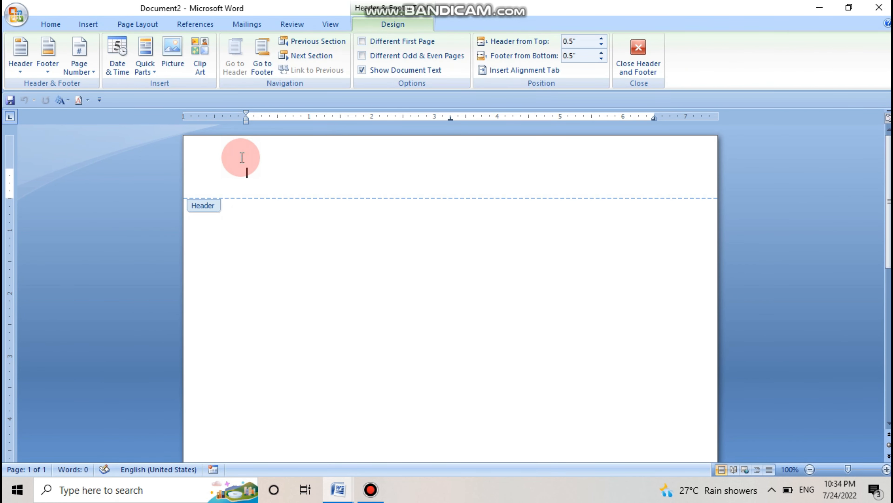
pyautogui.click(372, 25)
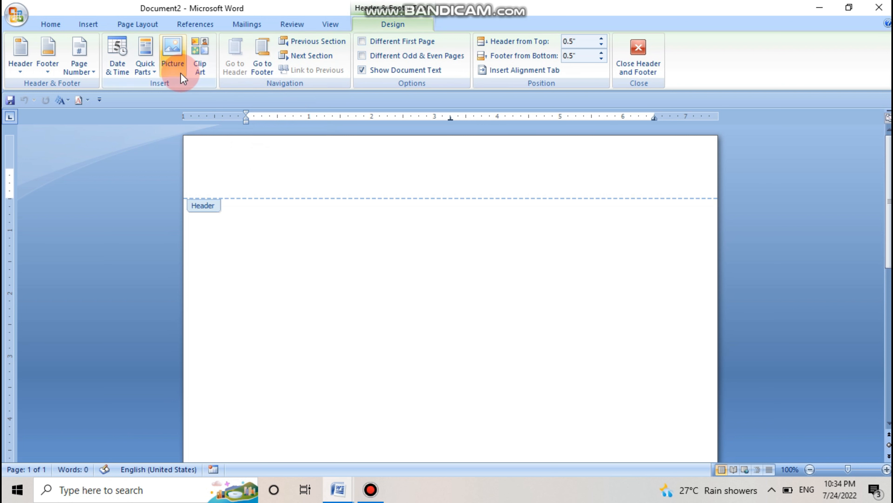
pyautogui.click(155, 69)
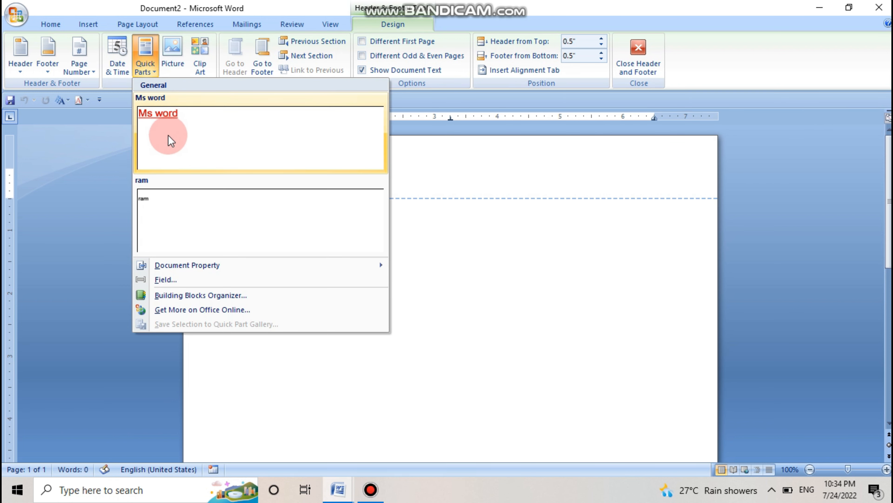
pyautogui.click(186, 142)
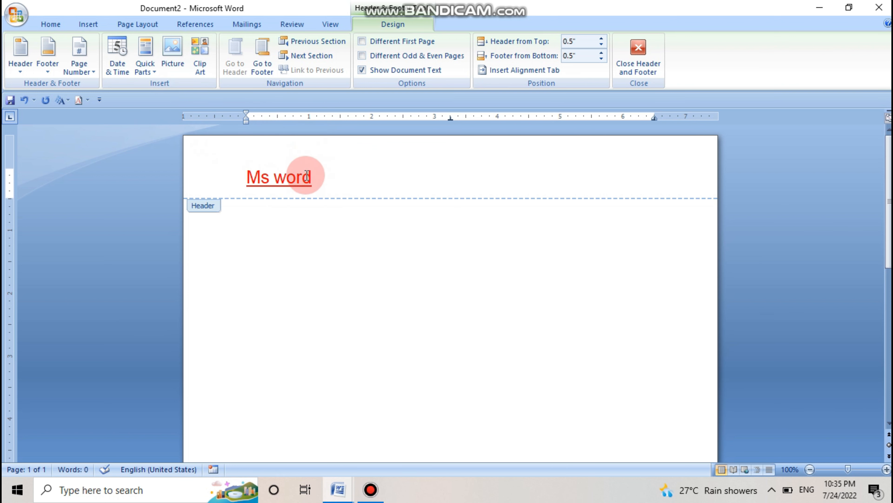
# Step: Remove the "Ms word" header from the new document
pyautogui.click(20, 56)
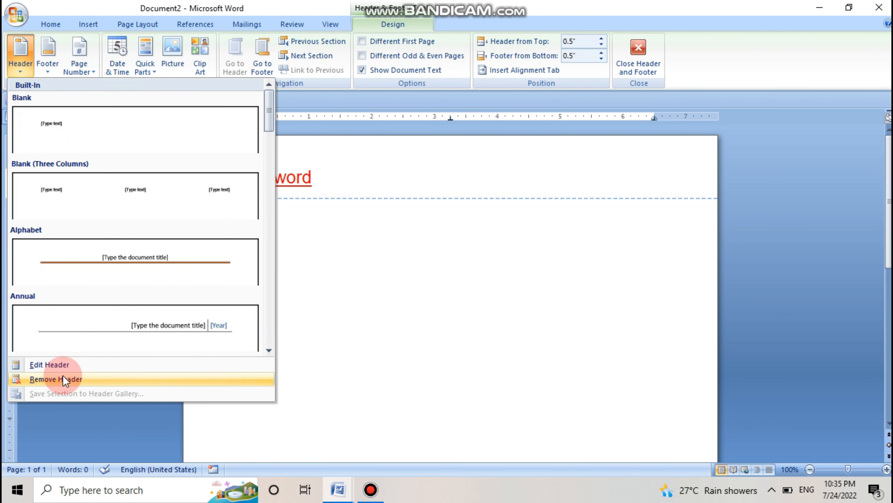
pyautogui.click(65, 380)
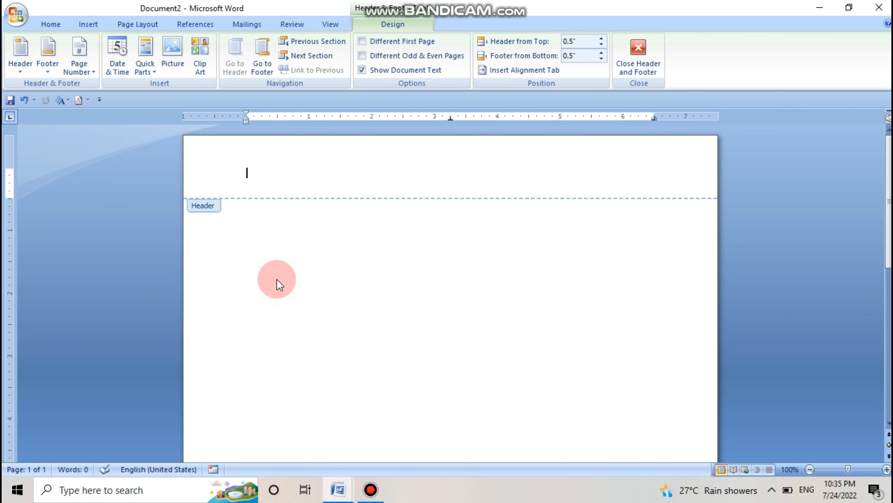
pyautogui.click(250, 112)
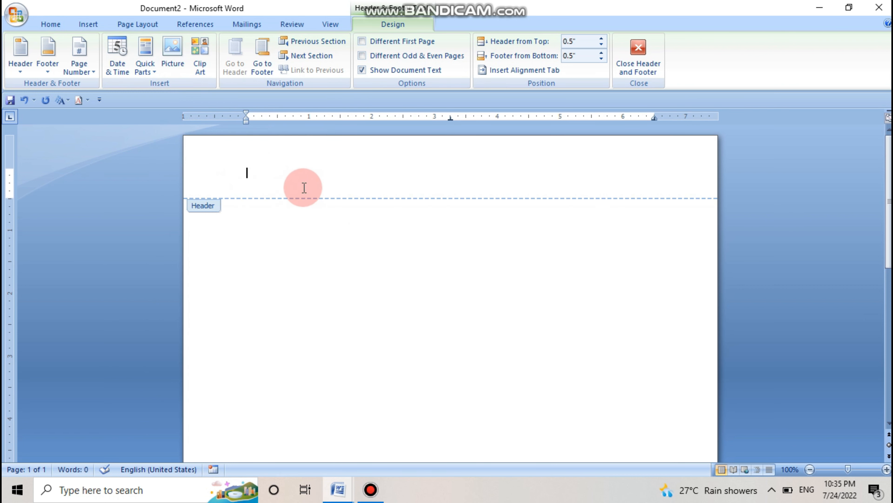
pyautogui.scroll(-5, 286, 253)
pyautogui.scroll(5, 270, 303)
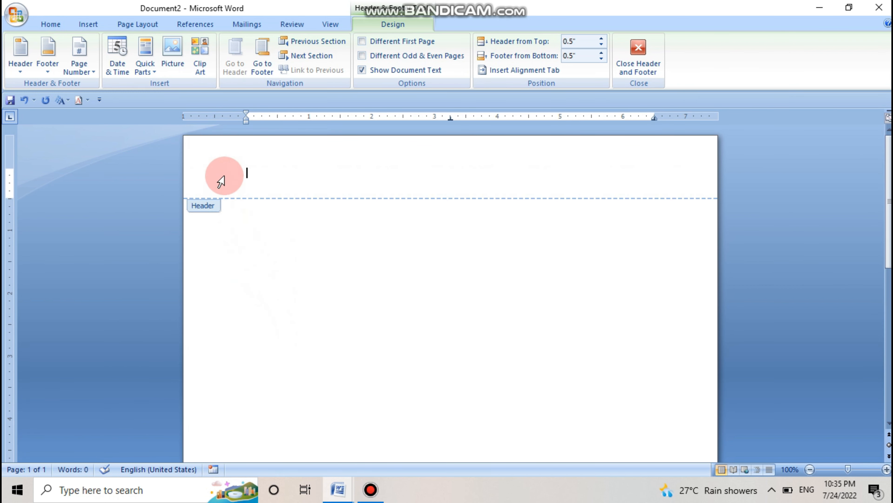
# Step: Insert the picture "ram" from the Pictures folder into the header and shrink it to about 0.59" high by 1.28" wide
pyautogui.click(170, 46)
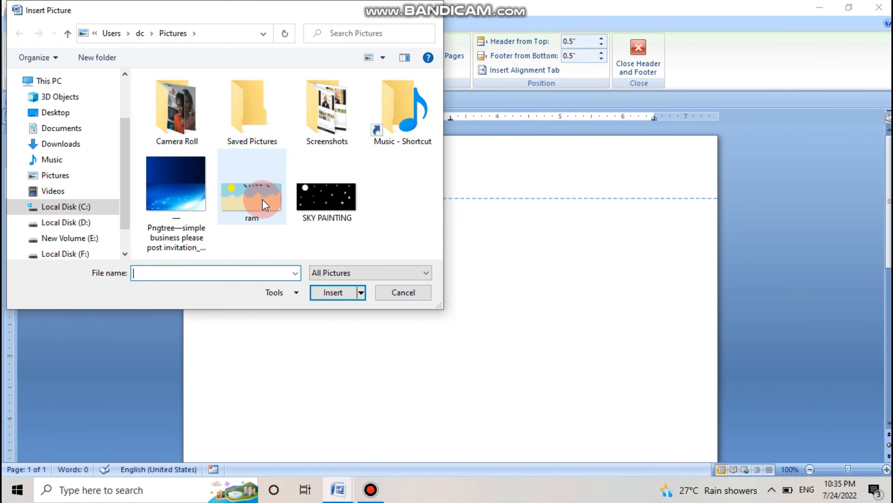
pyautogui.click(262, 199)
pyautogui.click(334, 293)
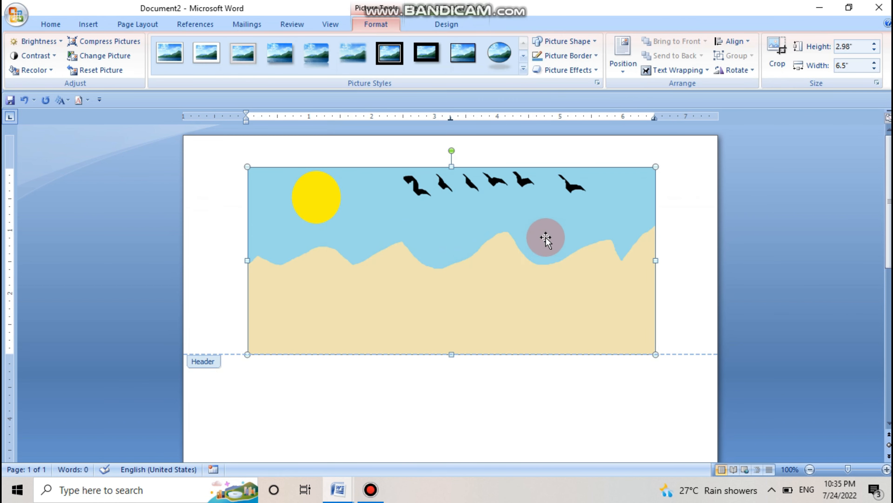
pyautogui.moveTo(656, 166); pyautogui.dragTo(292, 292)
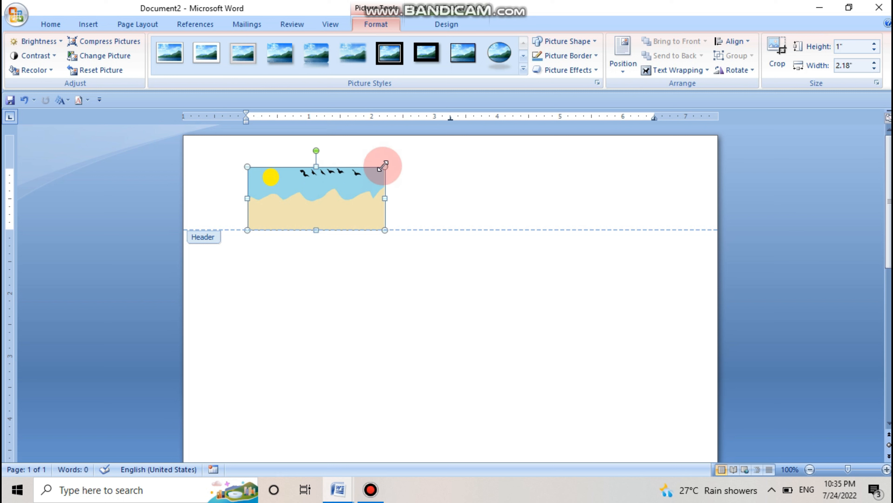
pyautogui.moveTo(385, 166); pyautogui.dragTo(327, 193)
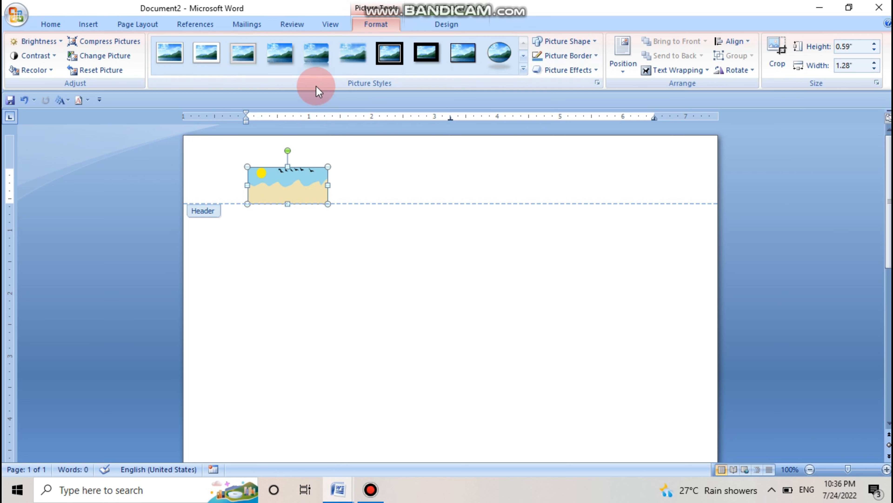
# Step: Try an oval frame and a thick black frame on the header picture, and settle on the plain white frame style
pyautogui.click(497, 55)
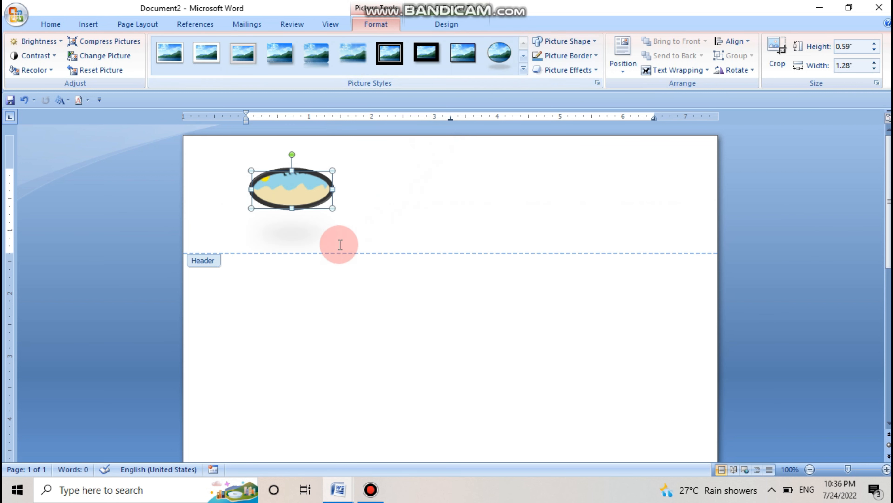
pyautogui.click(426, 52)
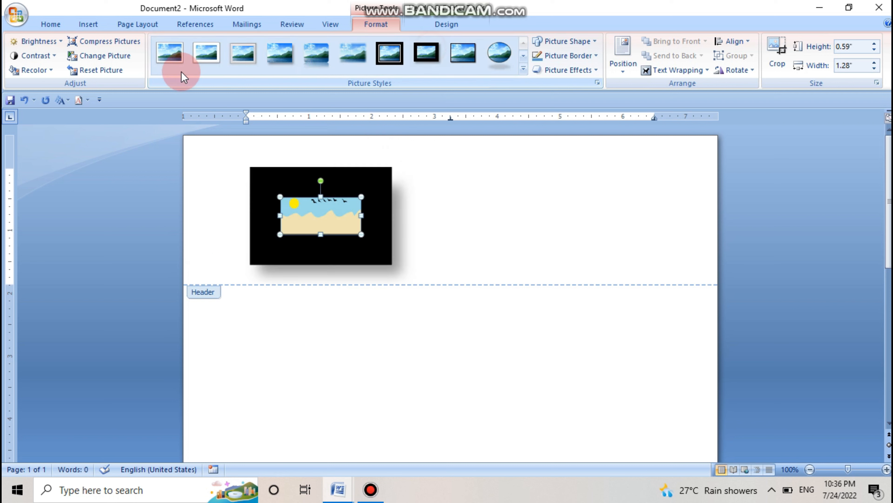
pyautogui.click(164, 53)
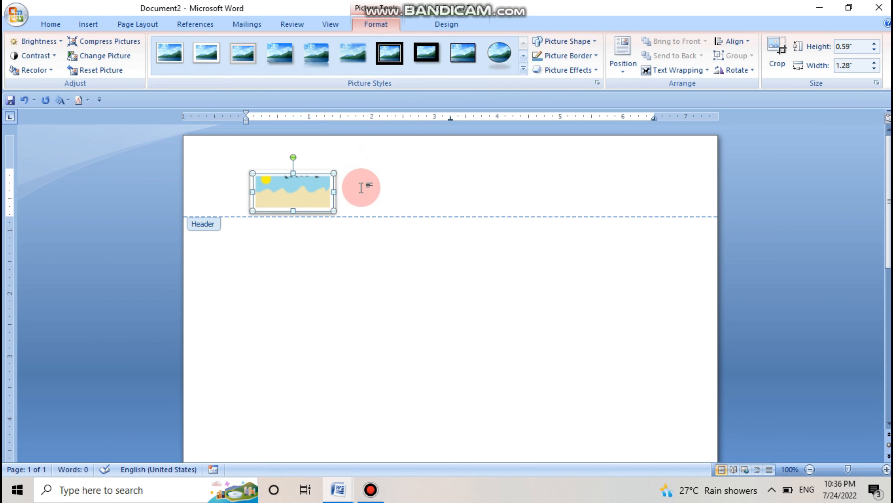
pyautogui.click(361, 188)
pyautogui.scroll(-15, 345, 214)
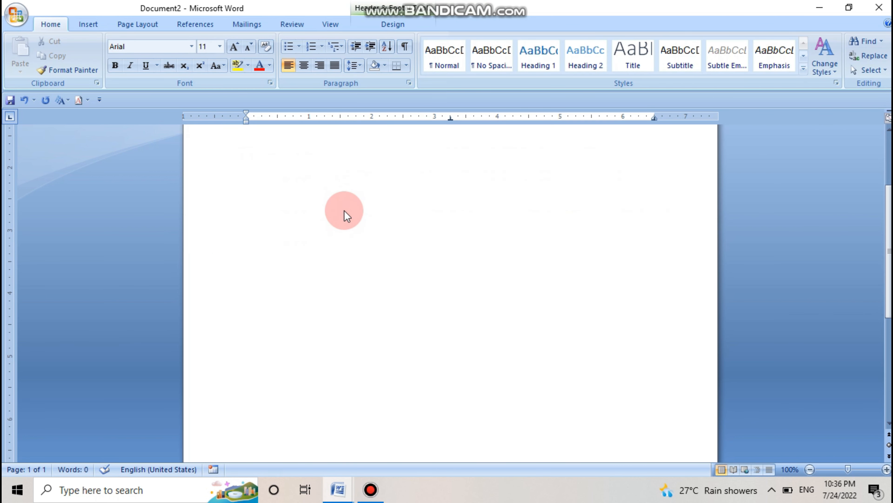
pyautogui.scroll(15, 349, 208)
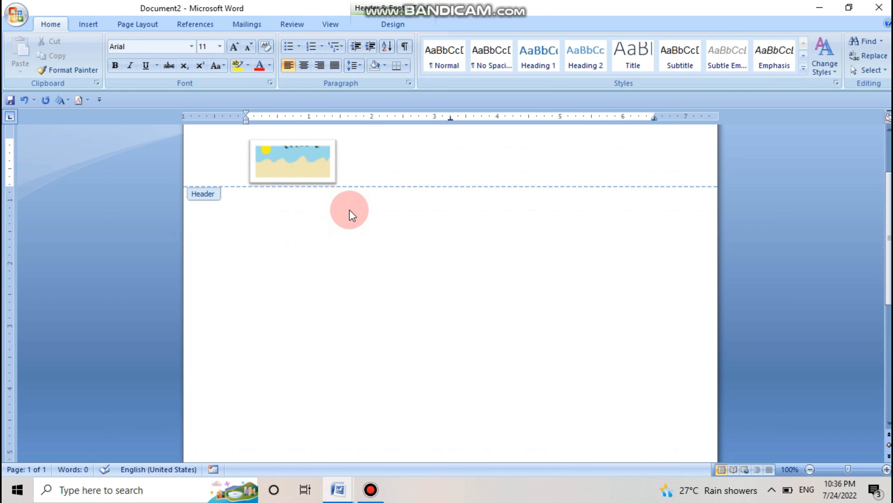
# Step: Close header and footer editing and add two page breaks to check the header picture on every page
pyautogui.click(395, 24)
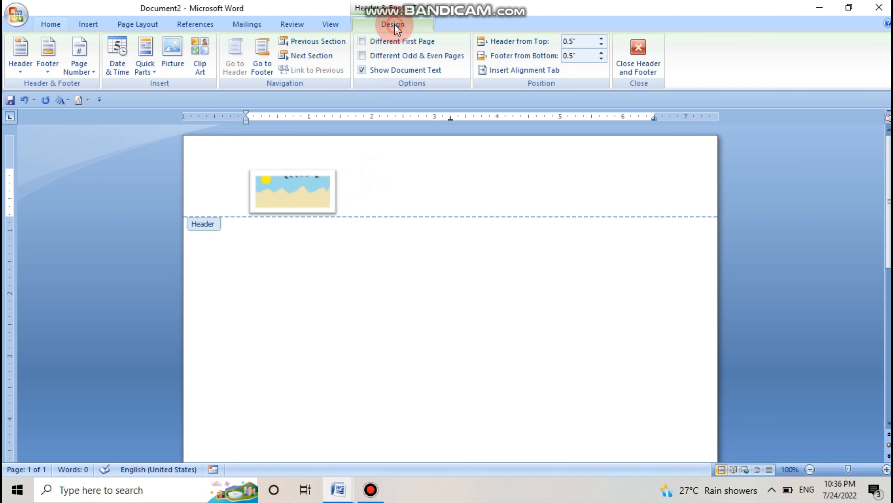
pyautogui.click(631, 66)
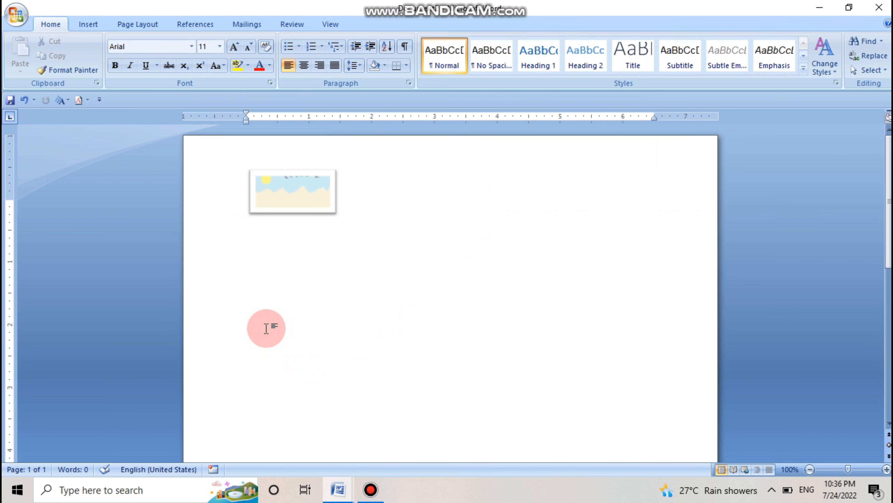
pyautogui.hotkey('ctrl', 'Return')
pyautogui.hotkey('ctrl', 'Return')
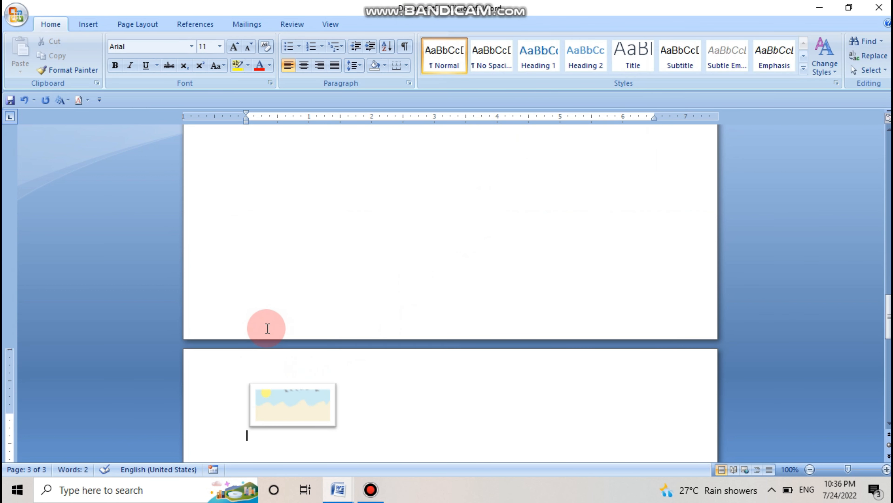
pyautogui.scroll(10, 273, 330)
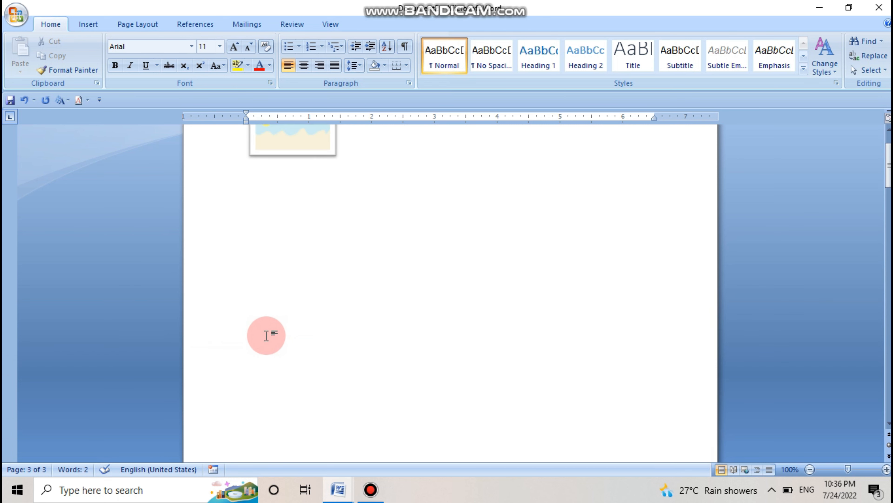
# Step: Reopen the header on the first page and remove the header containing the picture
pyautogui.doubleClick(252, 162)
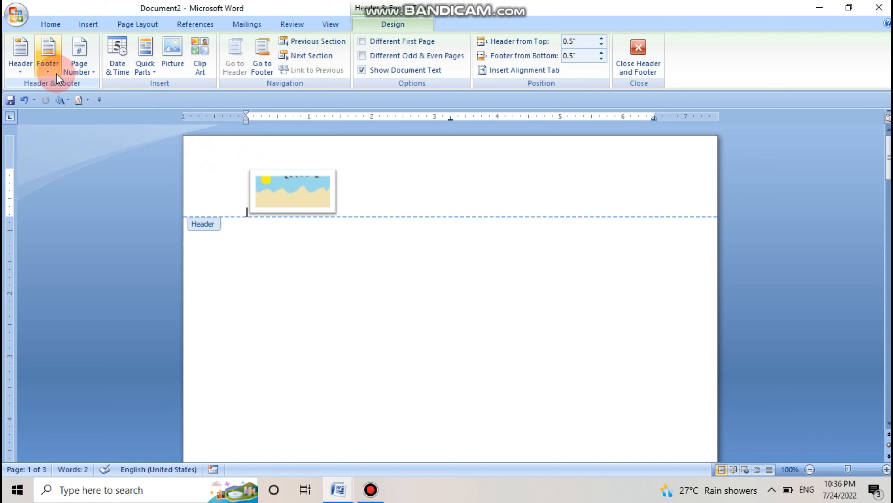
pyautogui.click(21, 71)
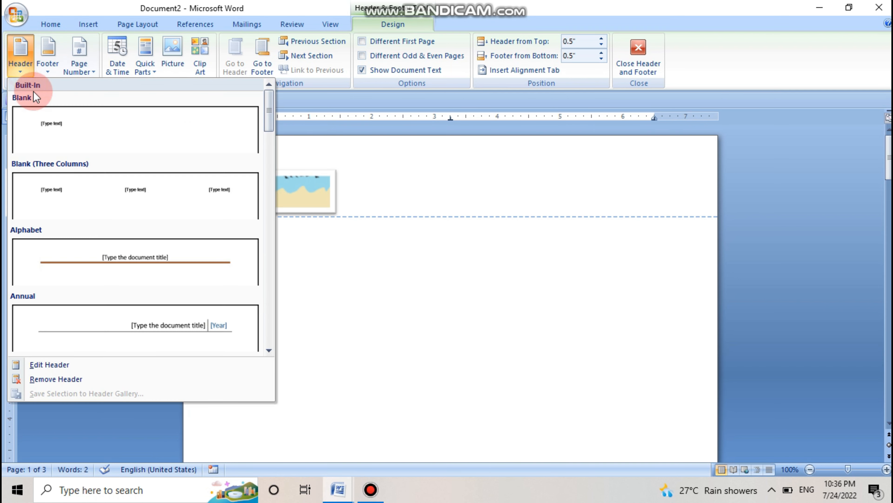
pyautogui.click(94, 381)
pyautogui.scroll(-3, 251, 225)
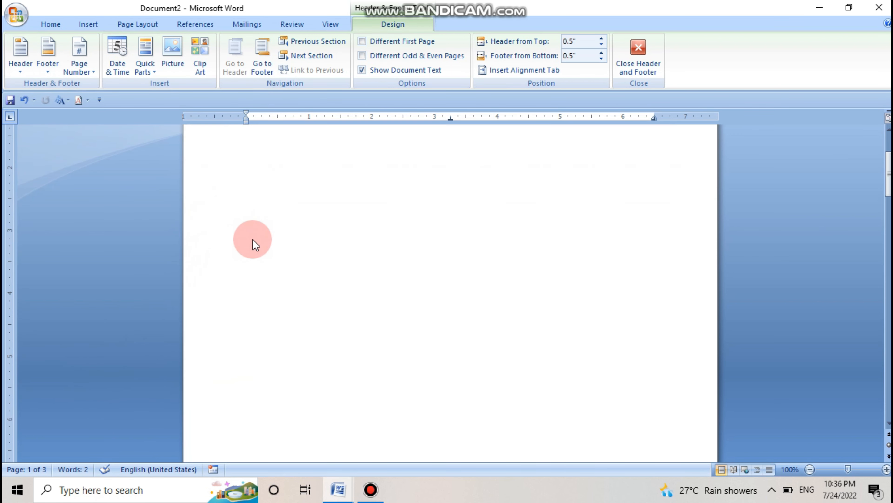
pyautogui.scroll(3, 265, 255)
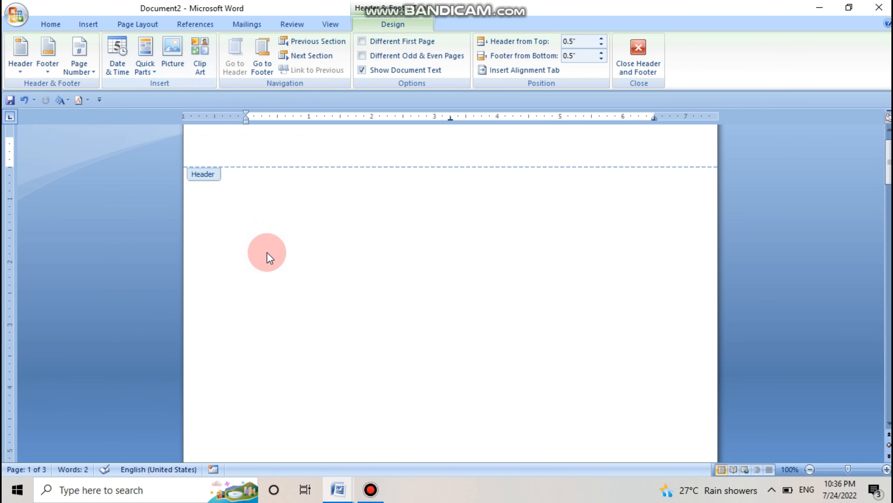
# Step: Search the clip art for "cpu" and insert the computer tower clip into the header
pyautogui.click(200, 66)
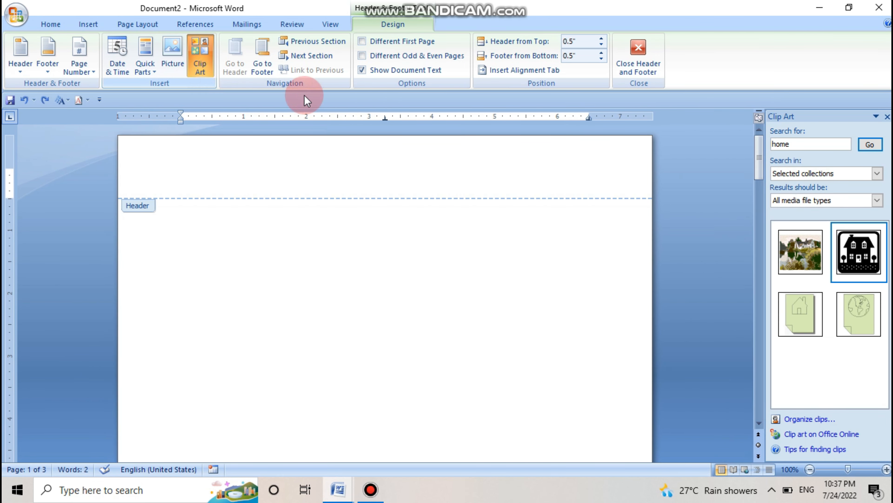
pyautogui.moveTo(798, 142); pyautogui.dragTo(756, 145)
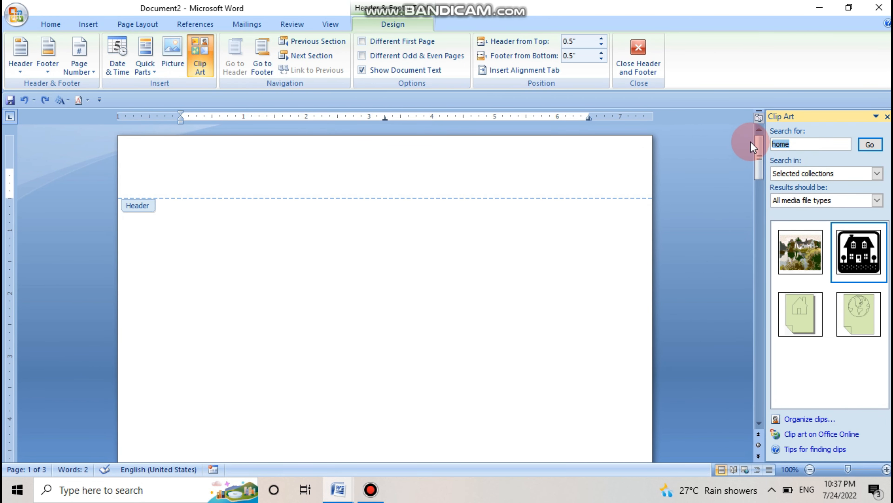
pyautogui.write('co')
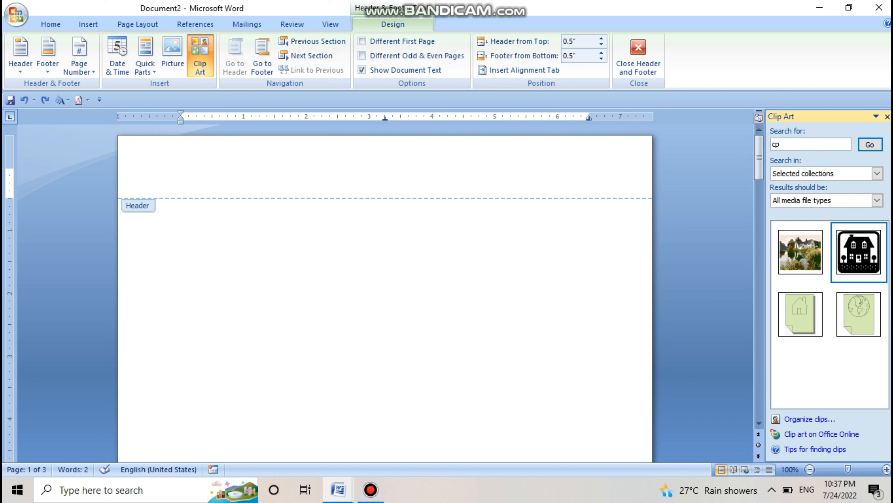
pyautogui.click(869, 145)
pyautogui.click(802, 243)
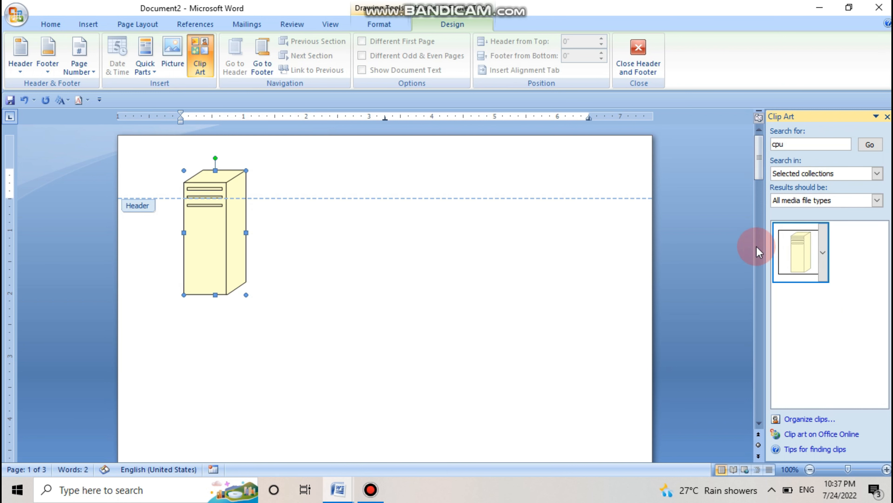
# Step: Move the computer tower clip art up and shrink it so it fits inside the header area
pyautogui.moveTo(236, 254); pyautogui.dragTo(231, 186)
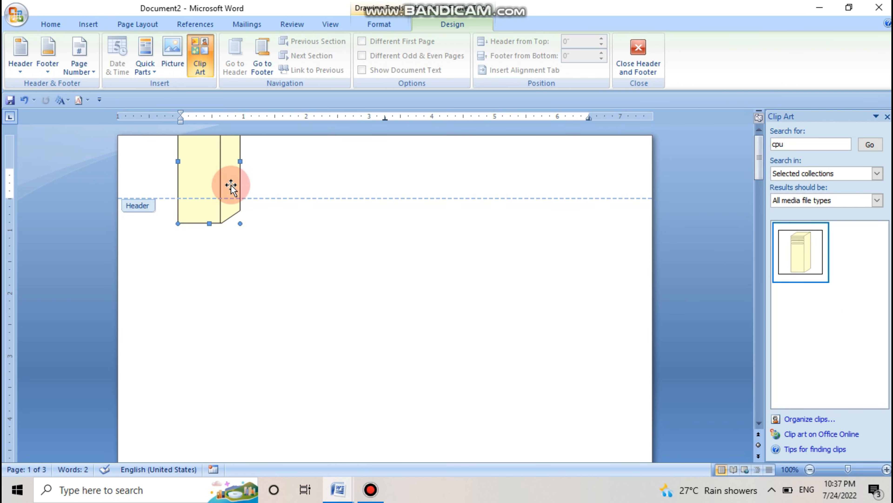
pyautogui.moveTo(241, 226); pyautogui.dragTo(203, 187)
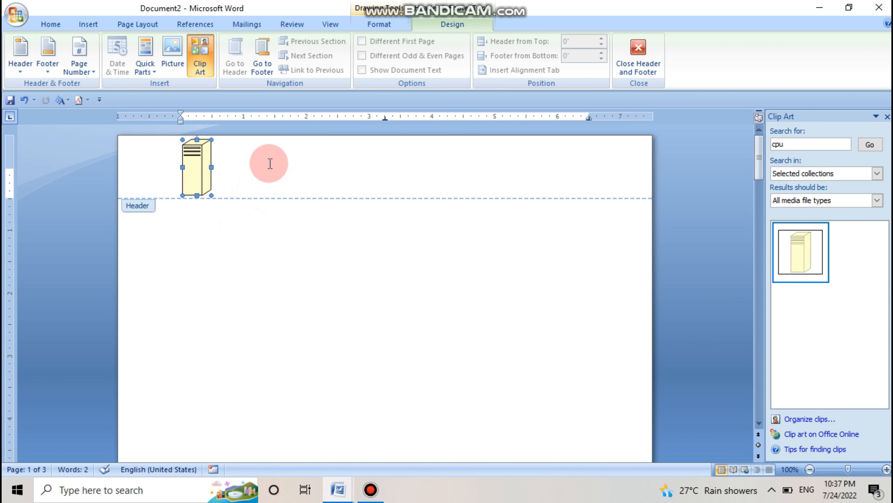
pyautogui.click(279, 178)
pyautogui.scroll(-10, 285, 199)
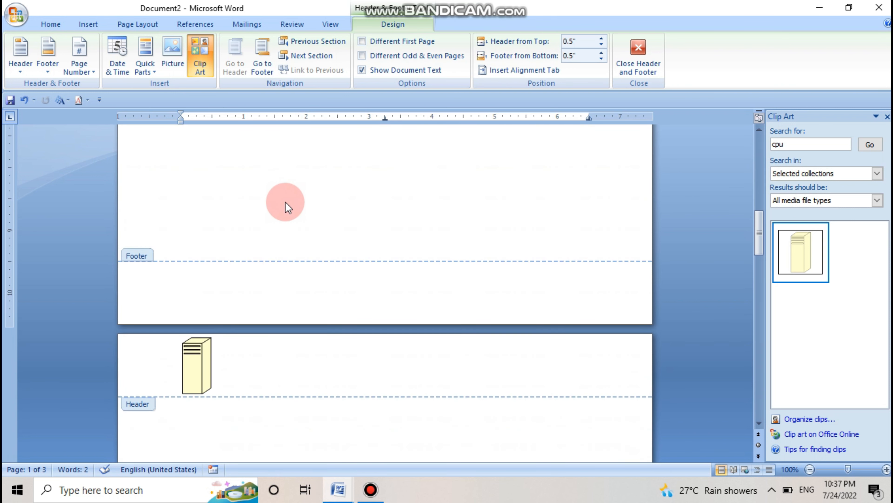
pyautogui.scroll(15, 286, 204)
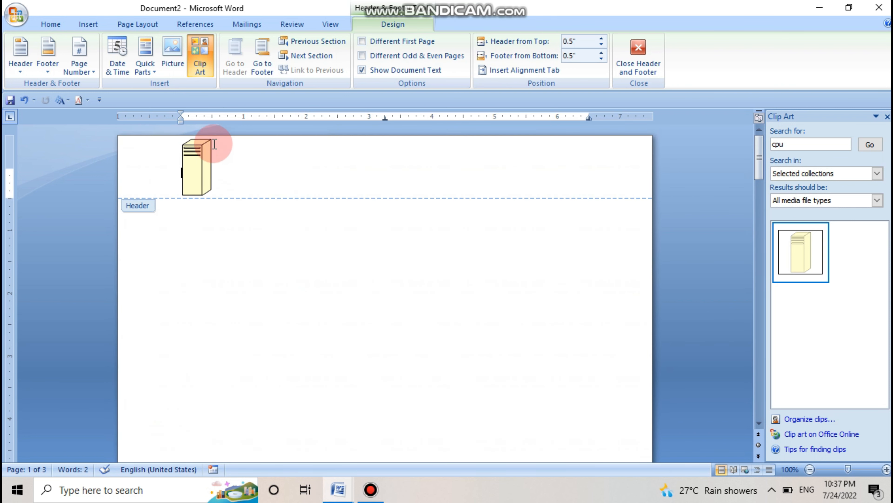
# Step: Remove the header containing the clip art from the document
pyautogui.click(22, 77)
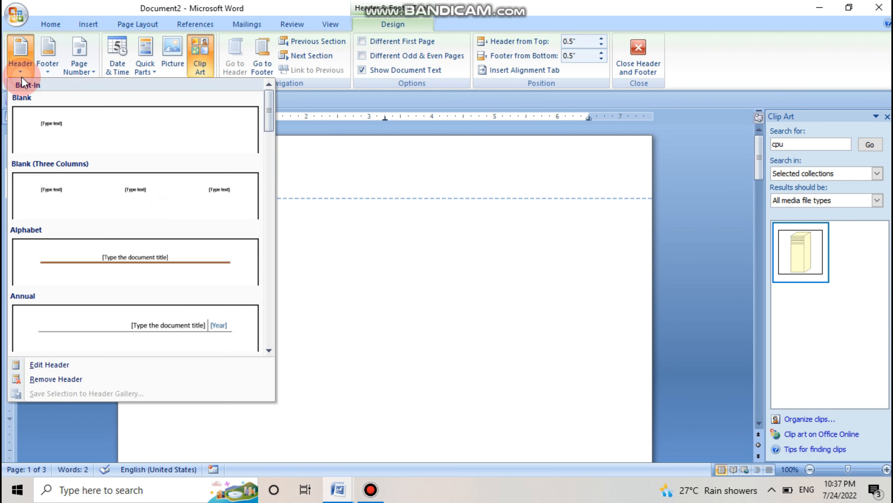
pyautogui.click(109, 381)
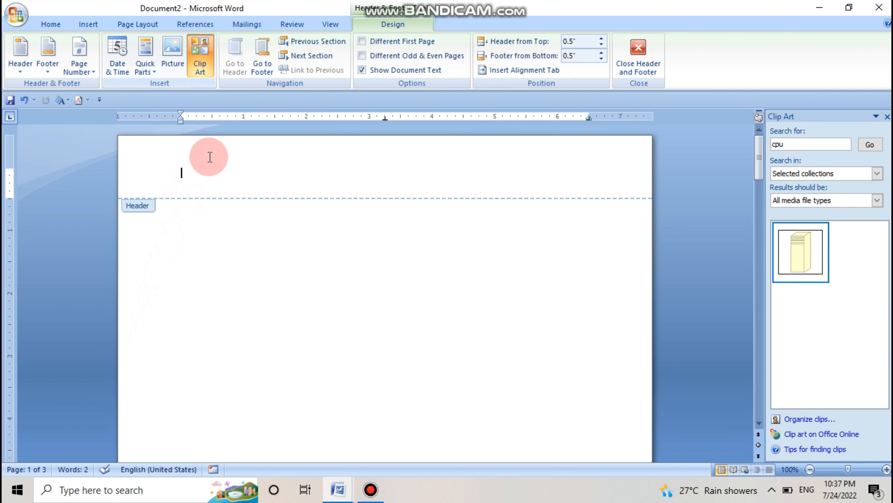
pyautogui.scroll(-5, 220, 222)
pyautogui.scroll(5, 217, 217)
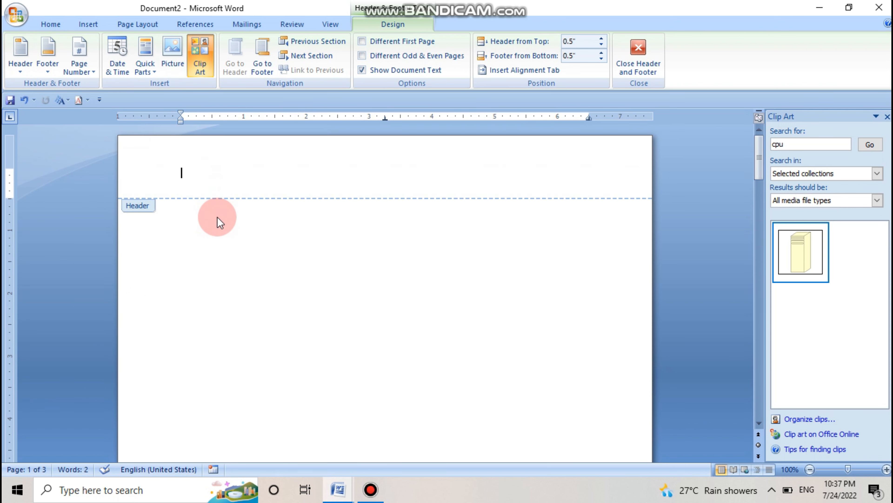